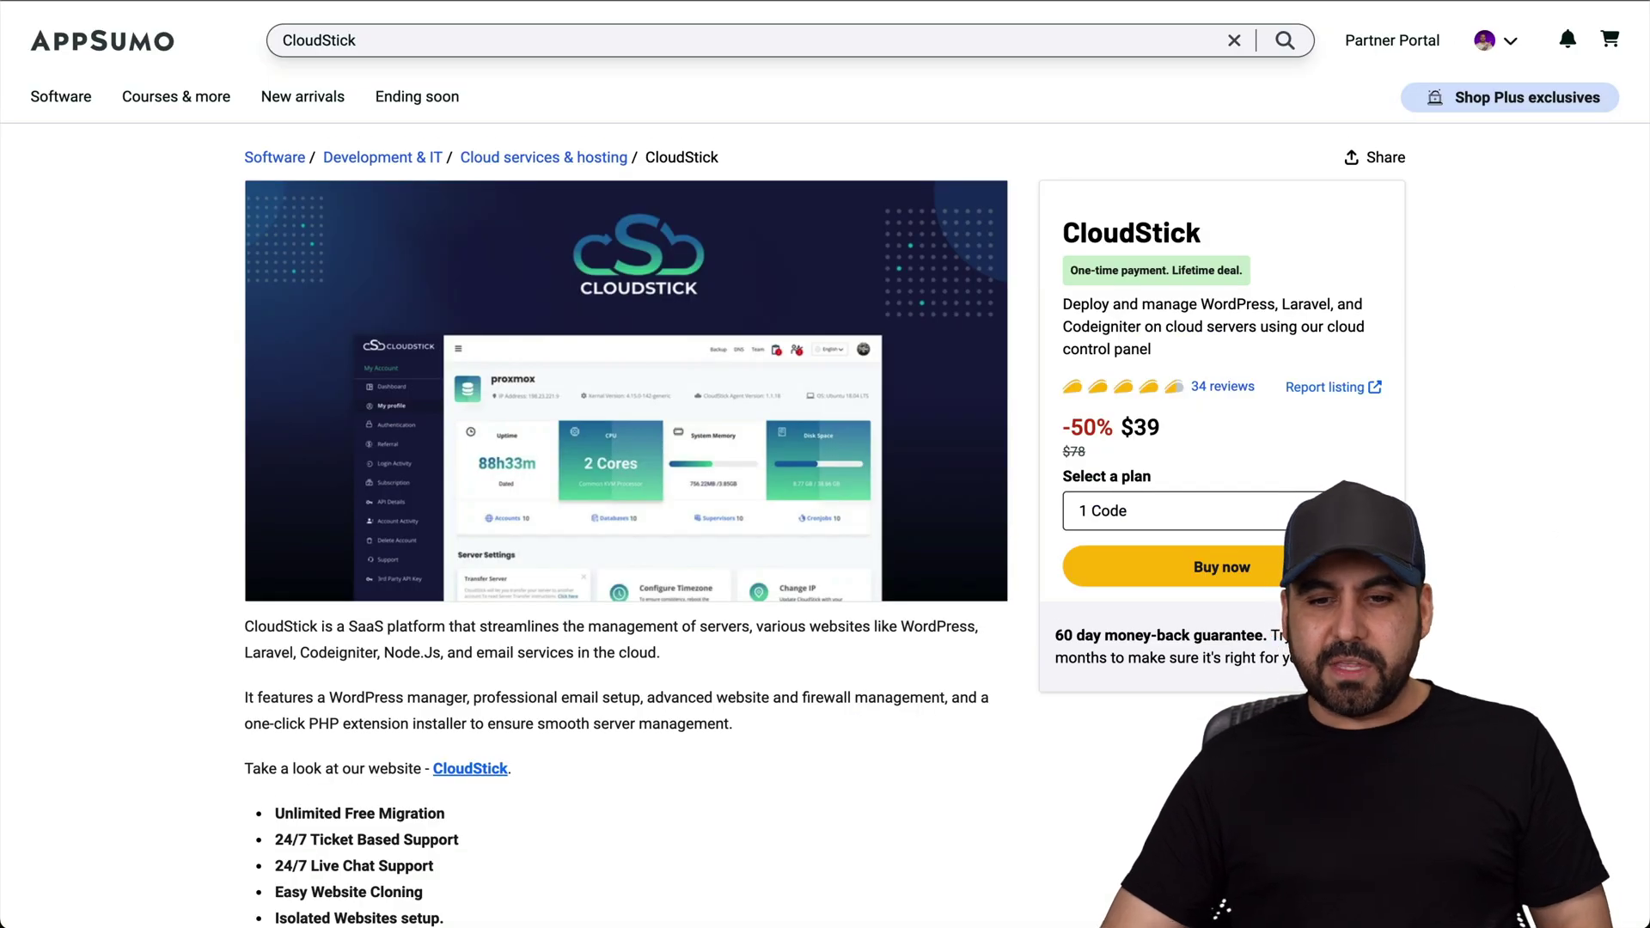
Scroll down the AppSumo CloudStick deal page showing the $39 lifetime offer
scroll(1168, 515, down, 1)
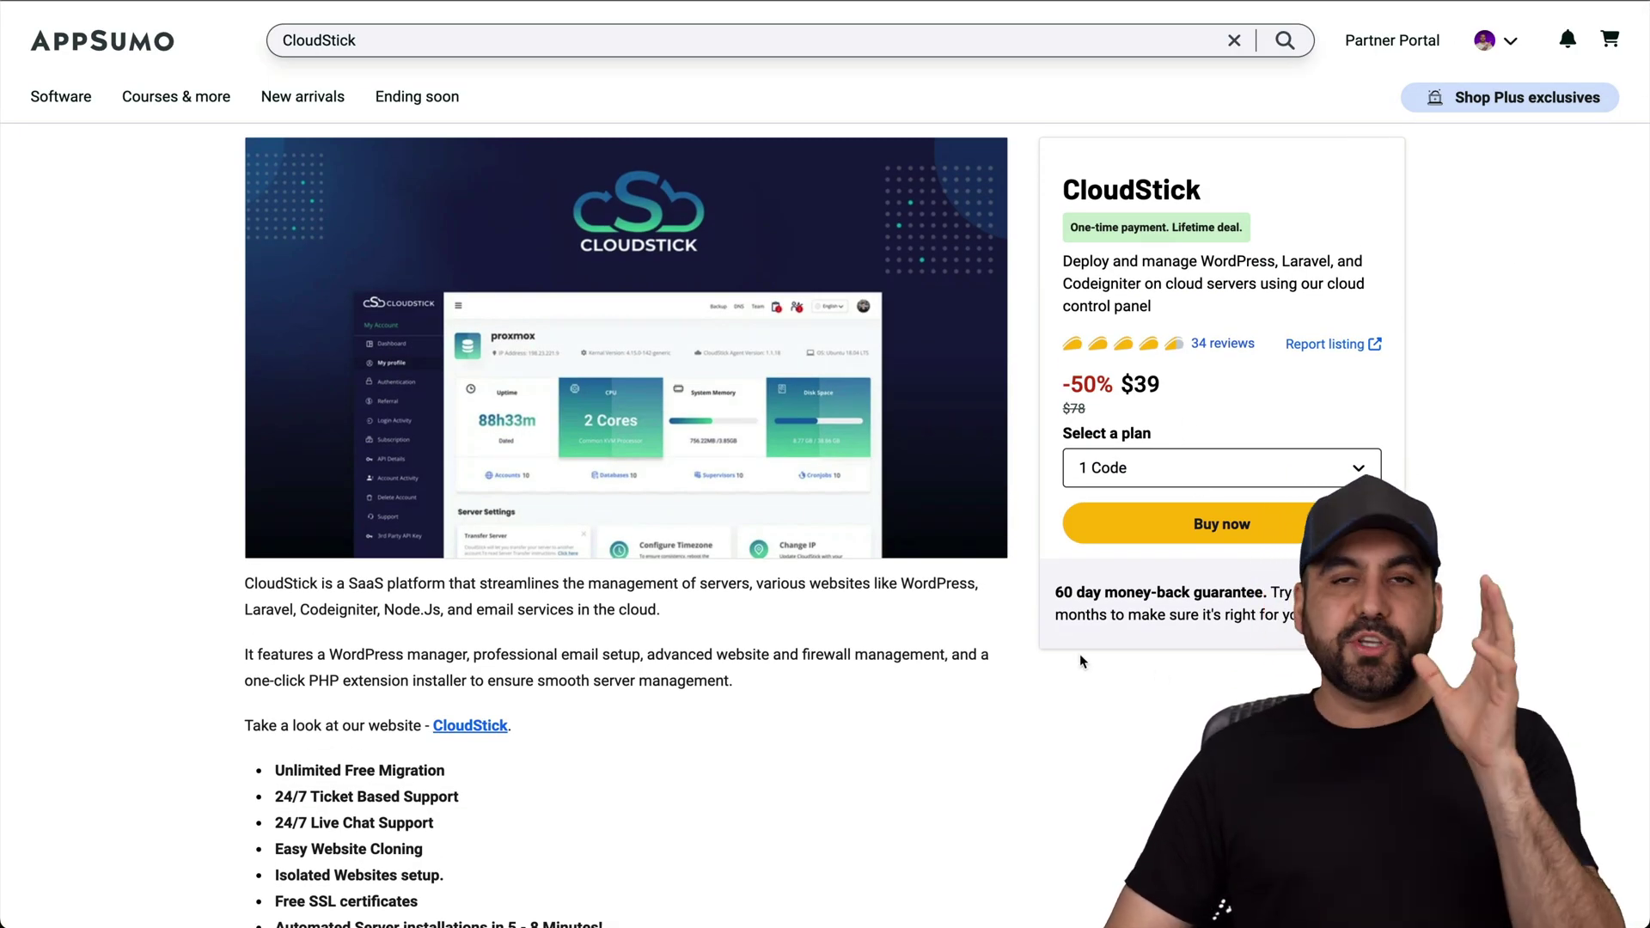
Scroll to the AppSumo plan tiers and highlight Plan 1's 5 GB free backup
scroll(1079, 653, down, 20)
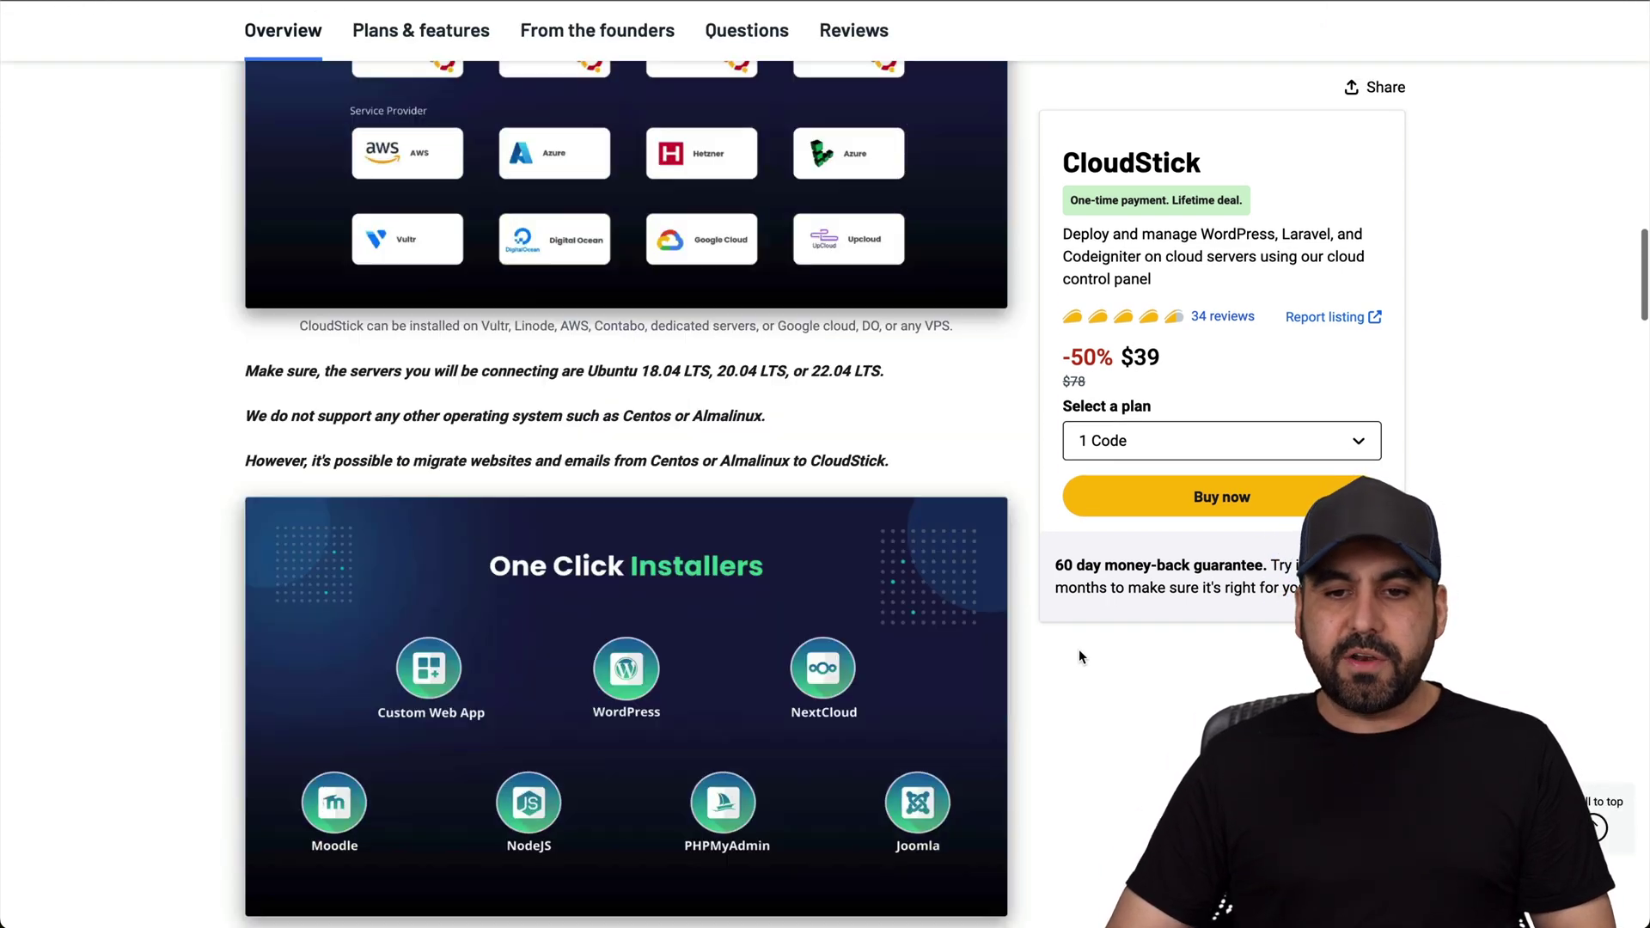
scroll(1079, 653, down, 20)
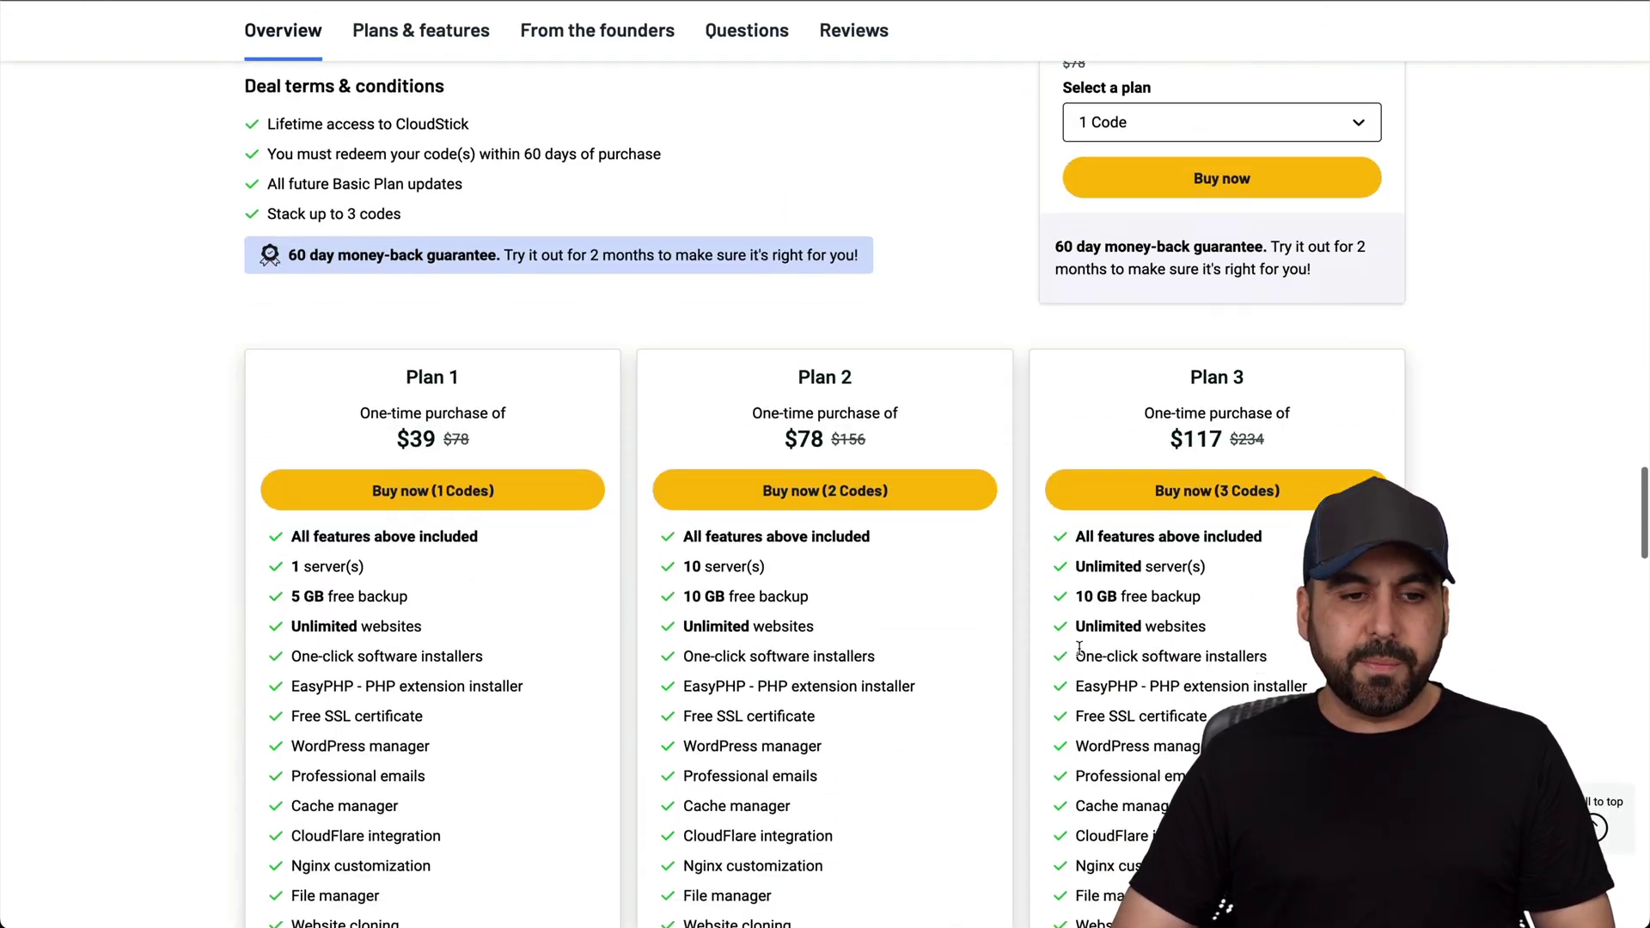
scroll(1080, 633, down, 2)
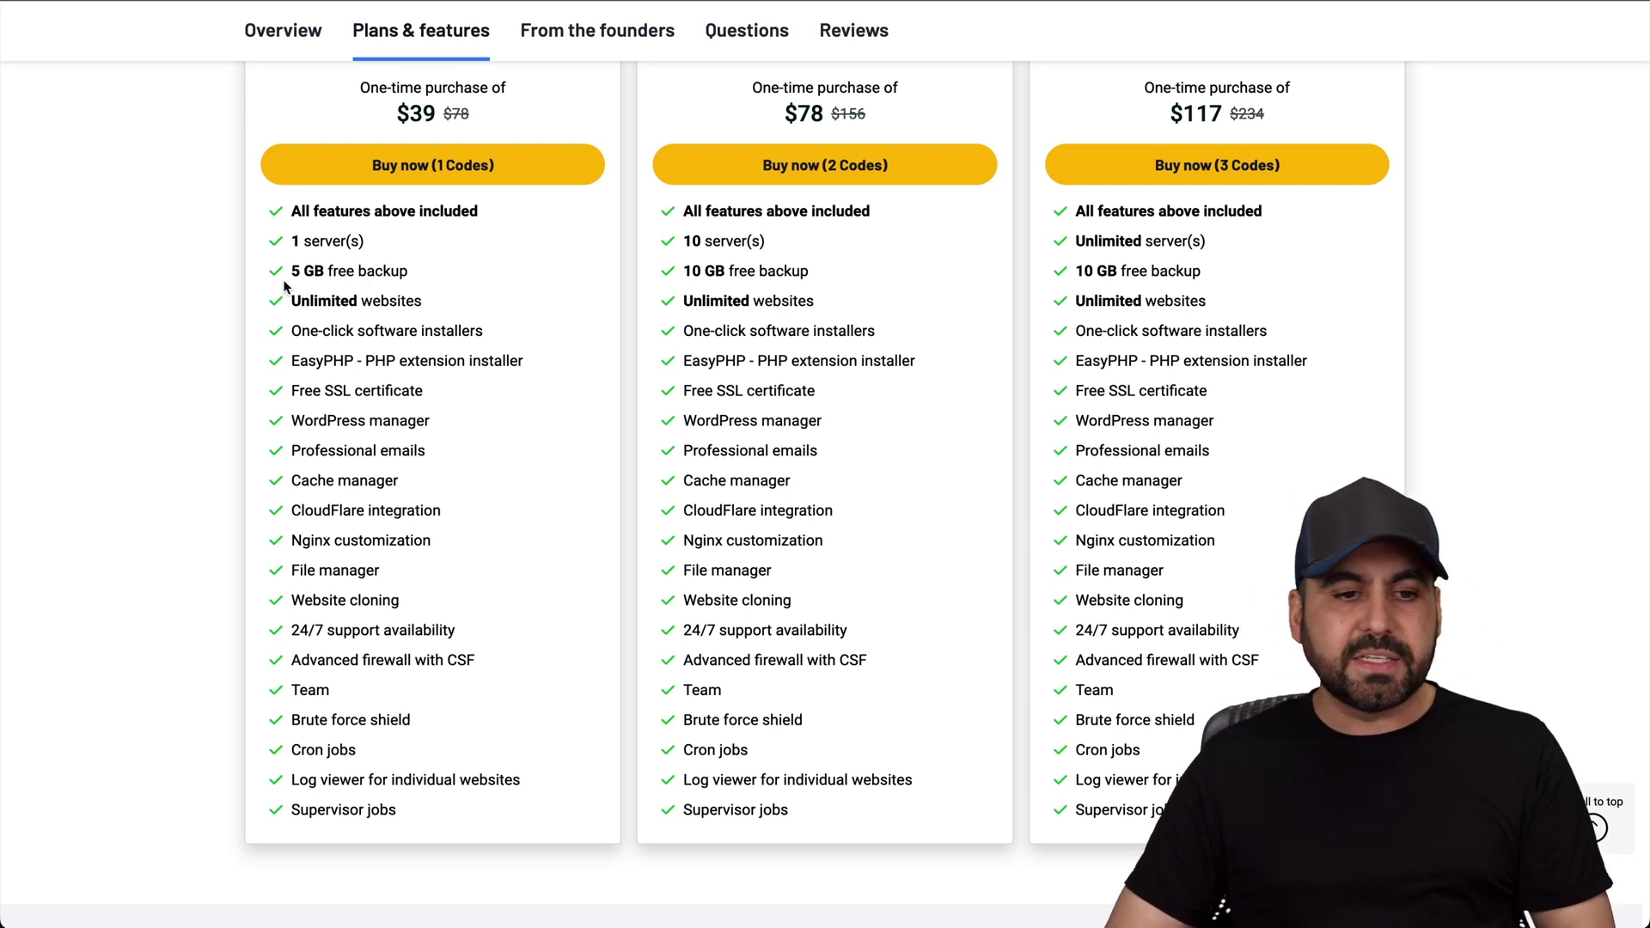
drag(284, 270, 471, 263)
click(476, 266)
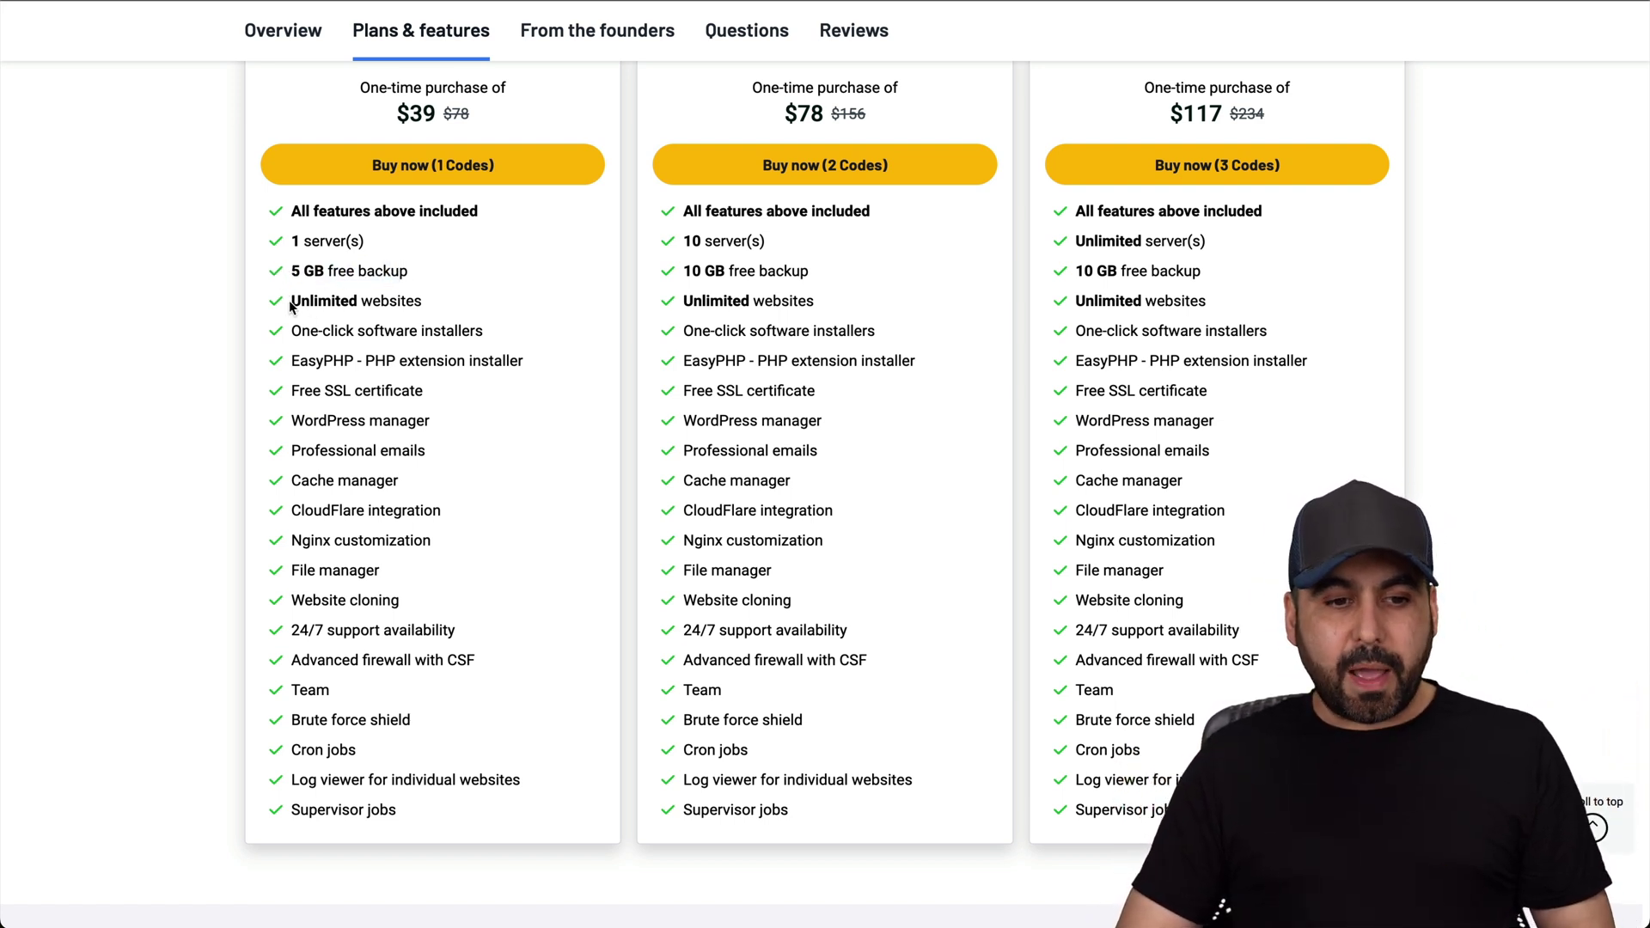
Highlight Plan 1's Unlimited websites and Professional emails, then Plan 3's Unlimited server(s)
drag(290, 307, 498, 309)
click(501, 308)
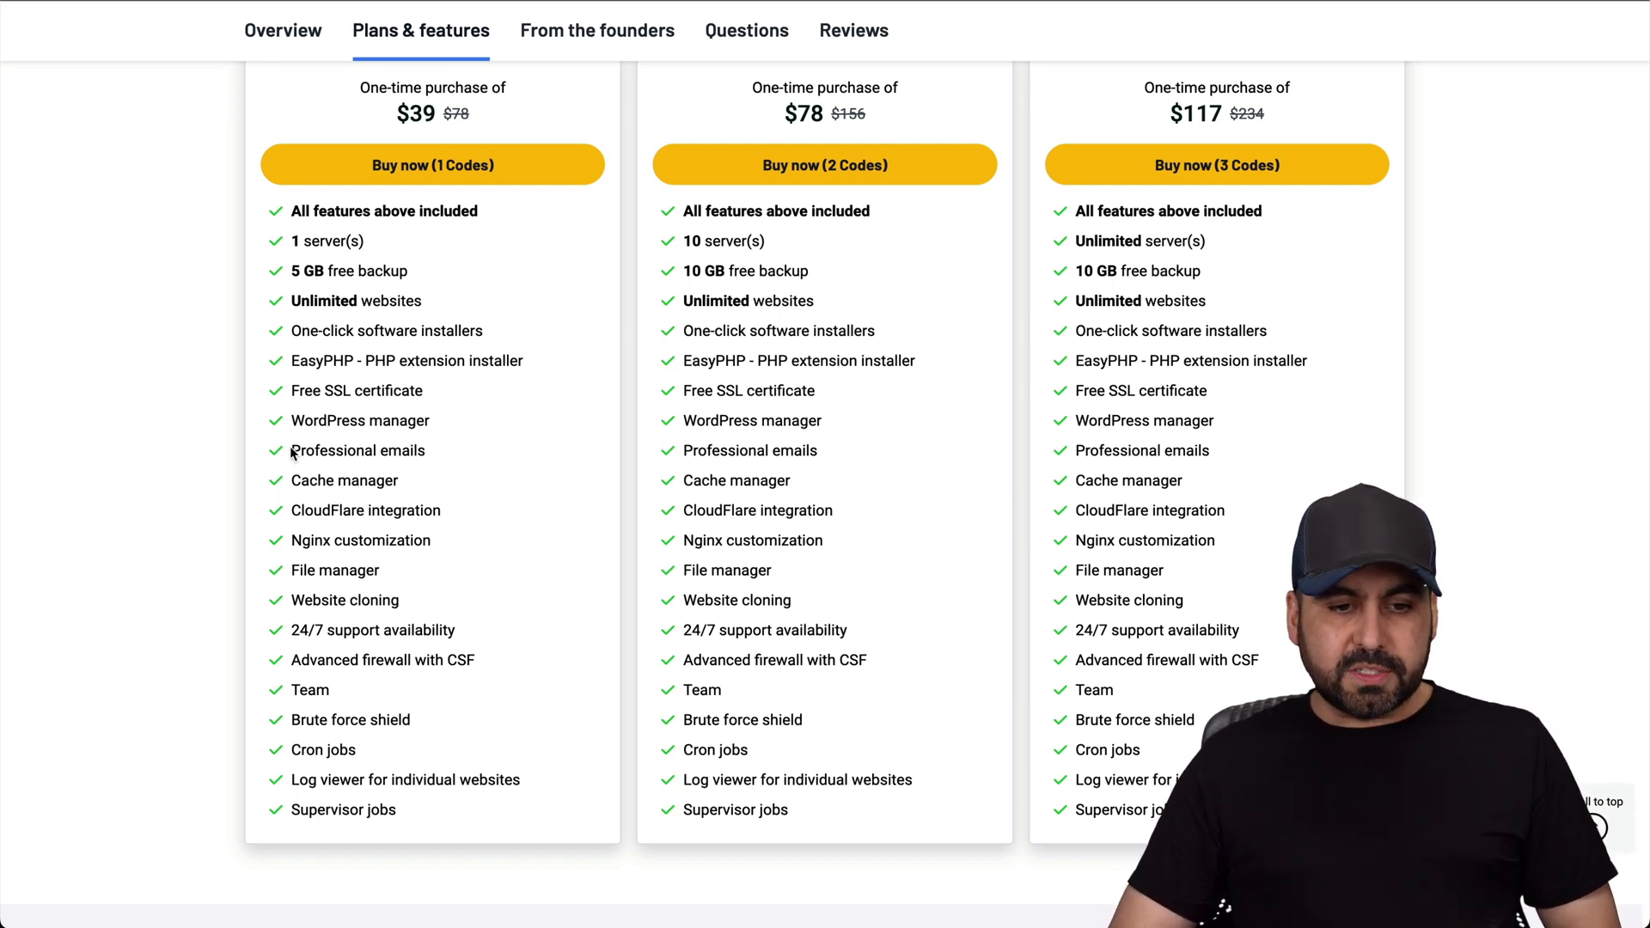
drag(292, 453, 428, 453)
click(428, 453)
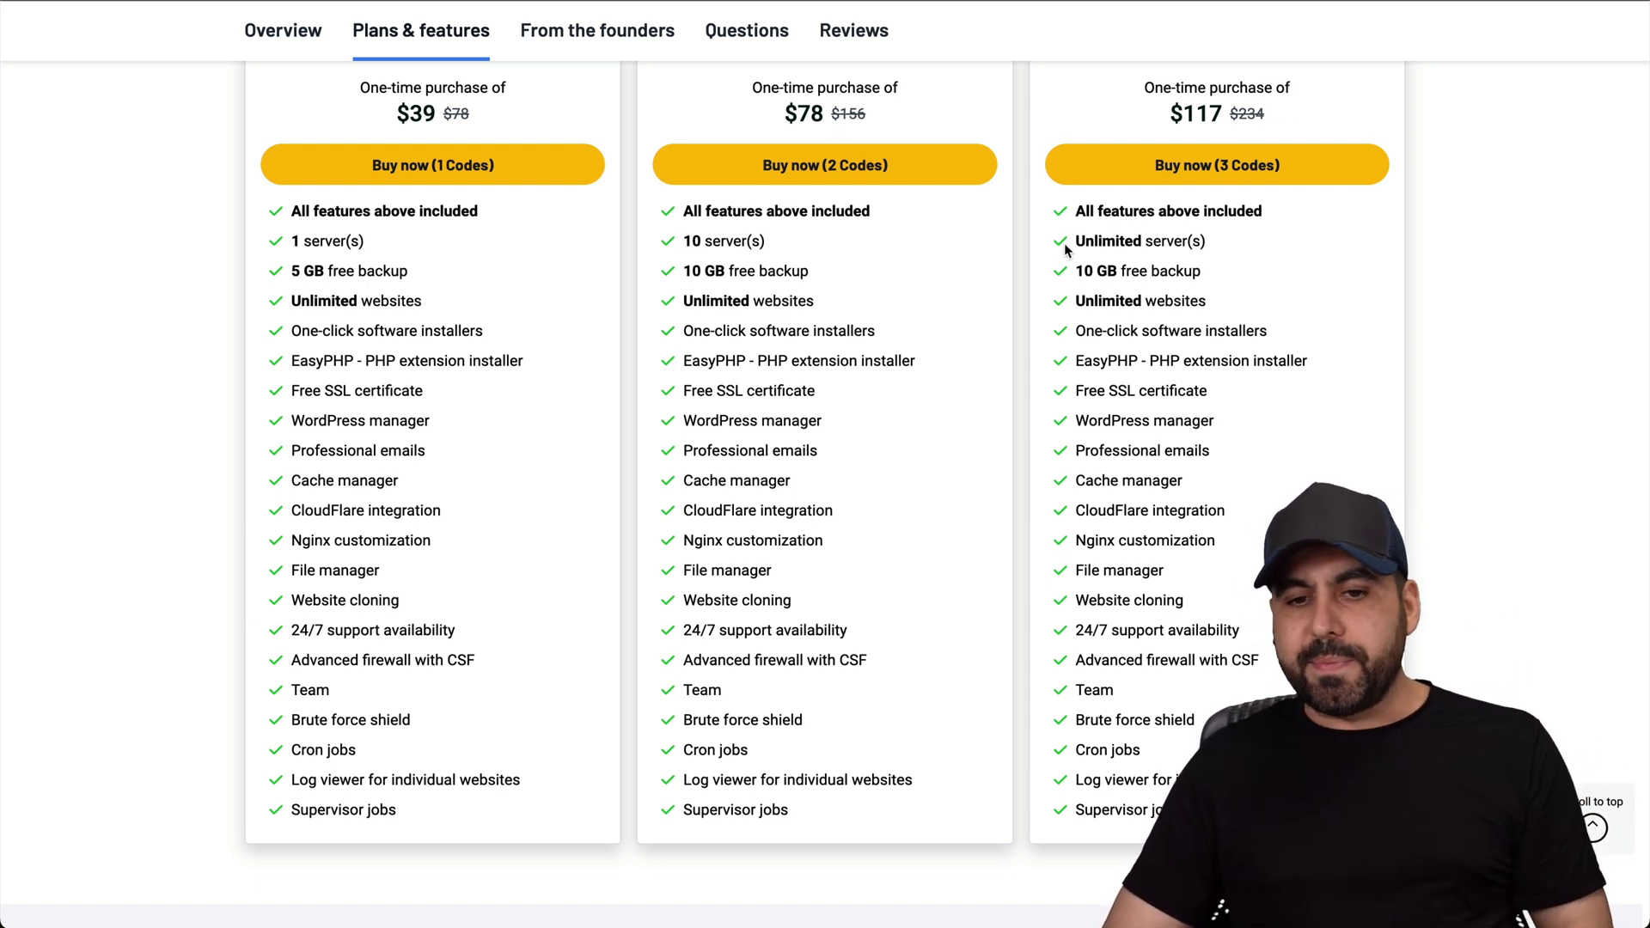
drag(1070, 243, 1231, 250)
click(1232, 250)
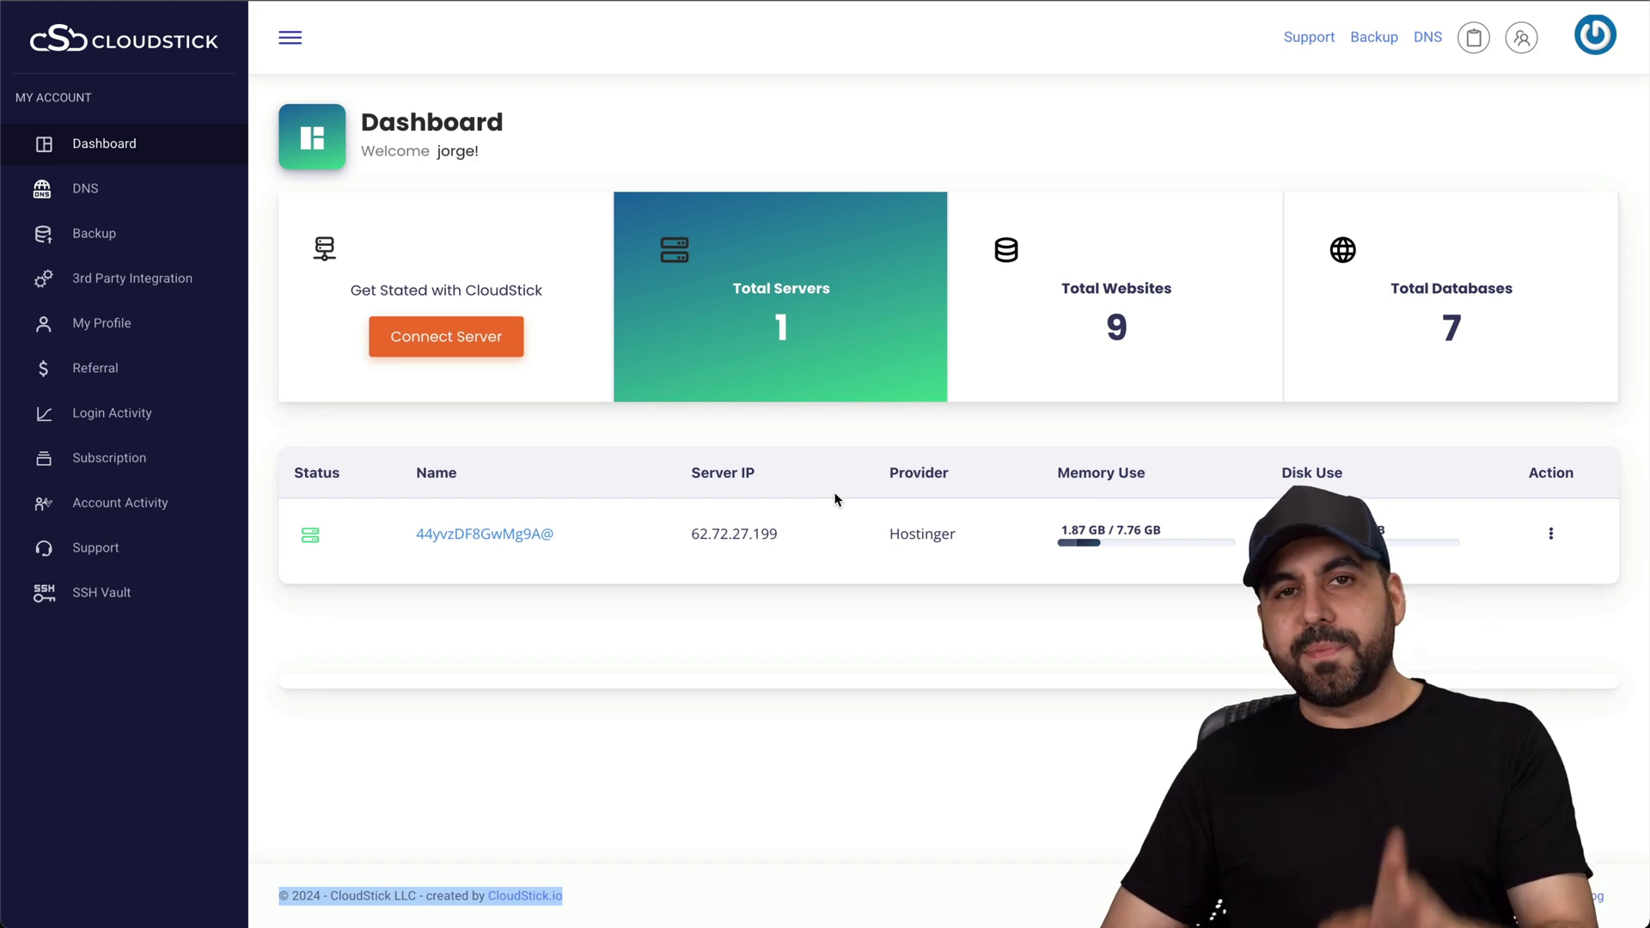
Switch to the Hostinger homepage advertising hosting from $2.99/mo
click(938, 7)
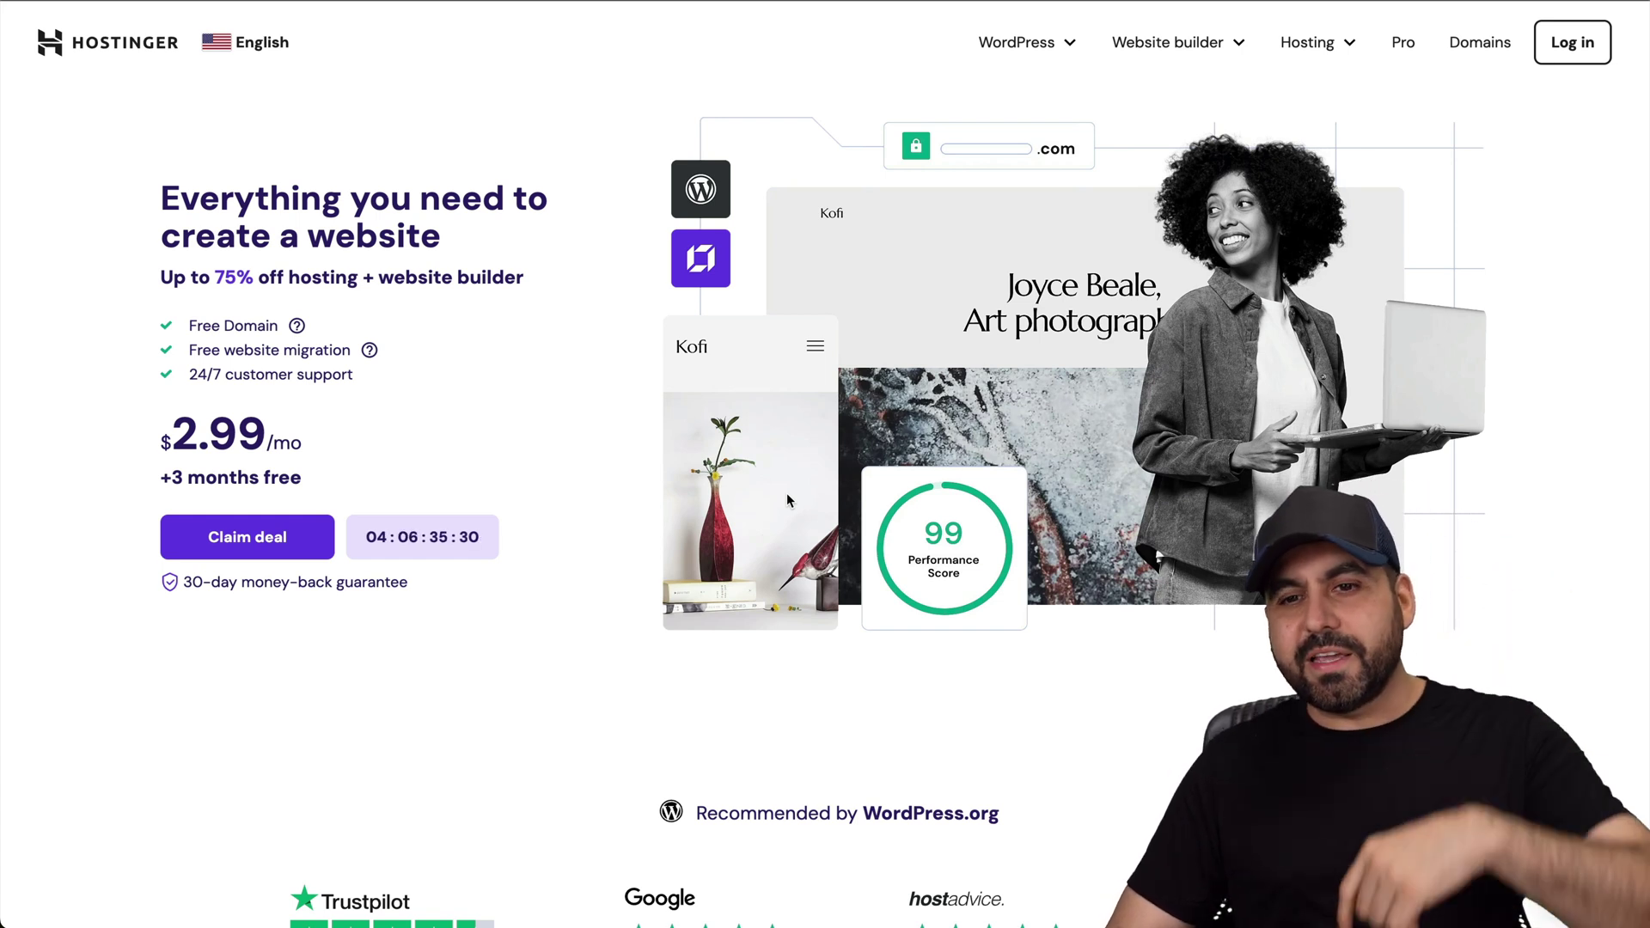
Go to Hostinger's VPS hosting page and choose the KVM 2 plan at $6.99/mo
click(1318, 48)
click(1215, 229)
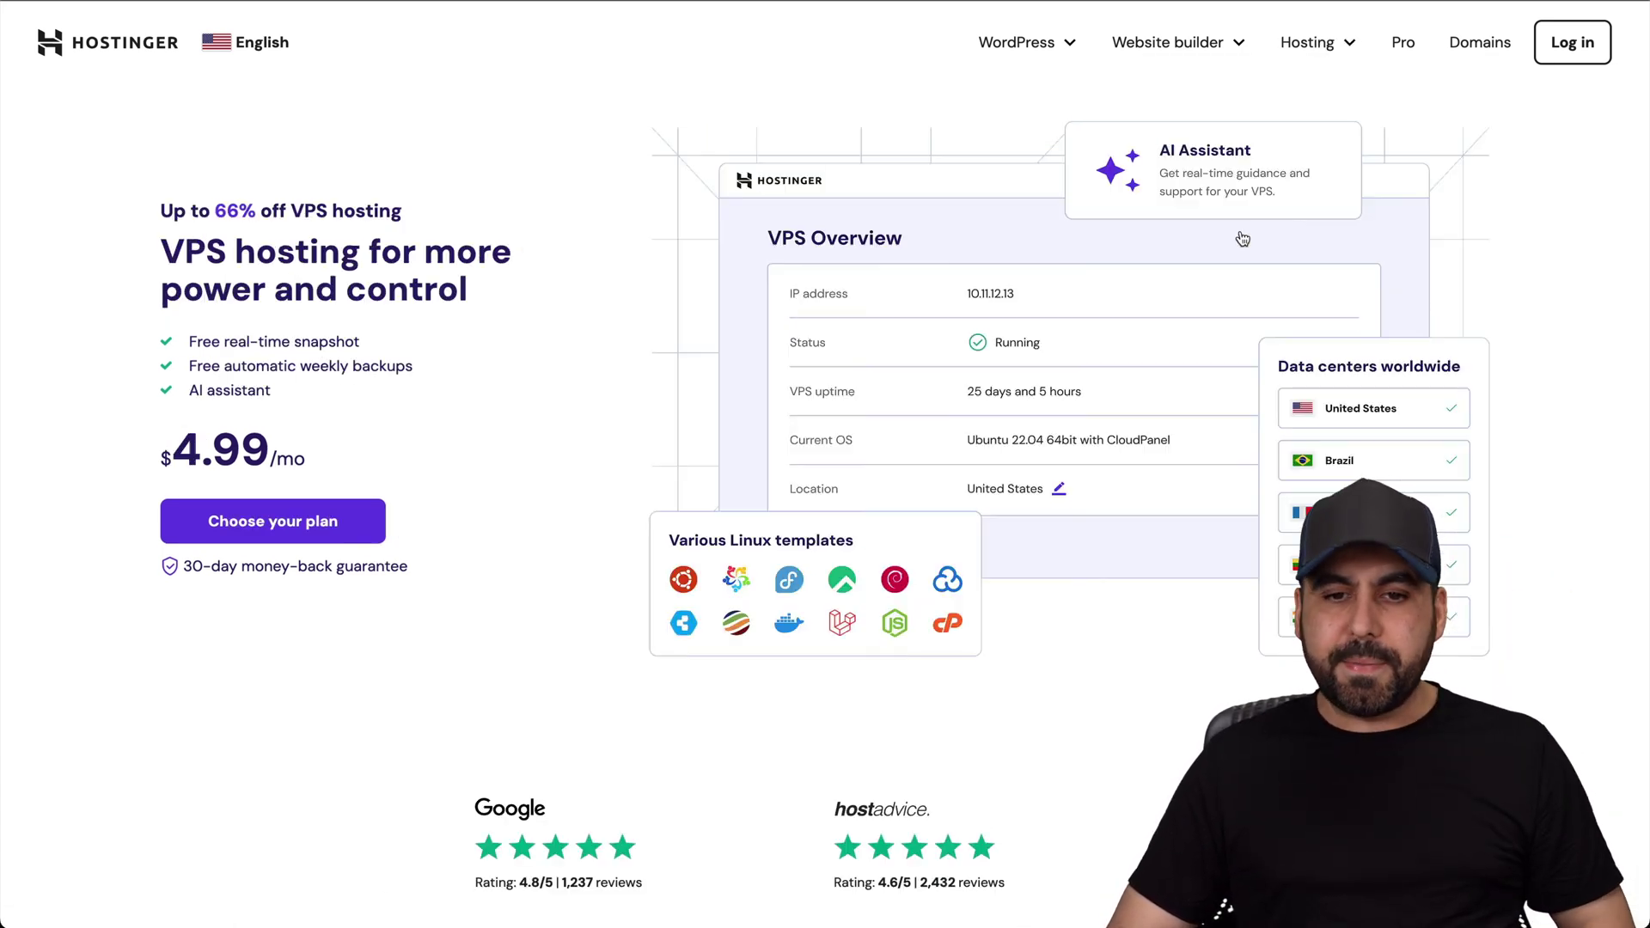
scroll(961, 404, down, 10)
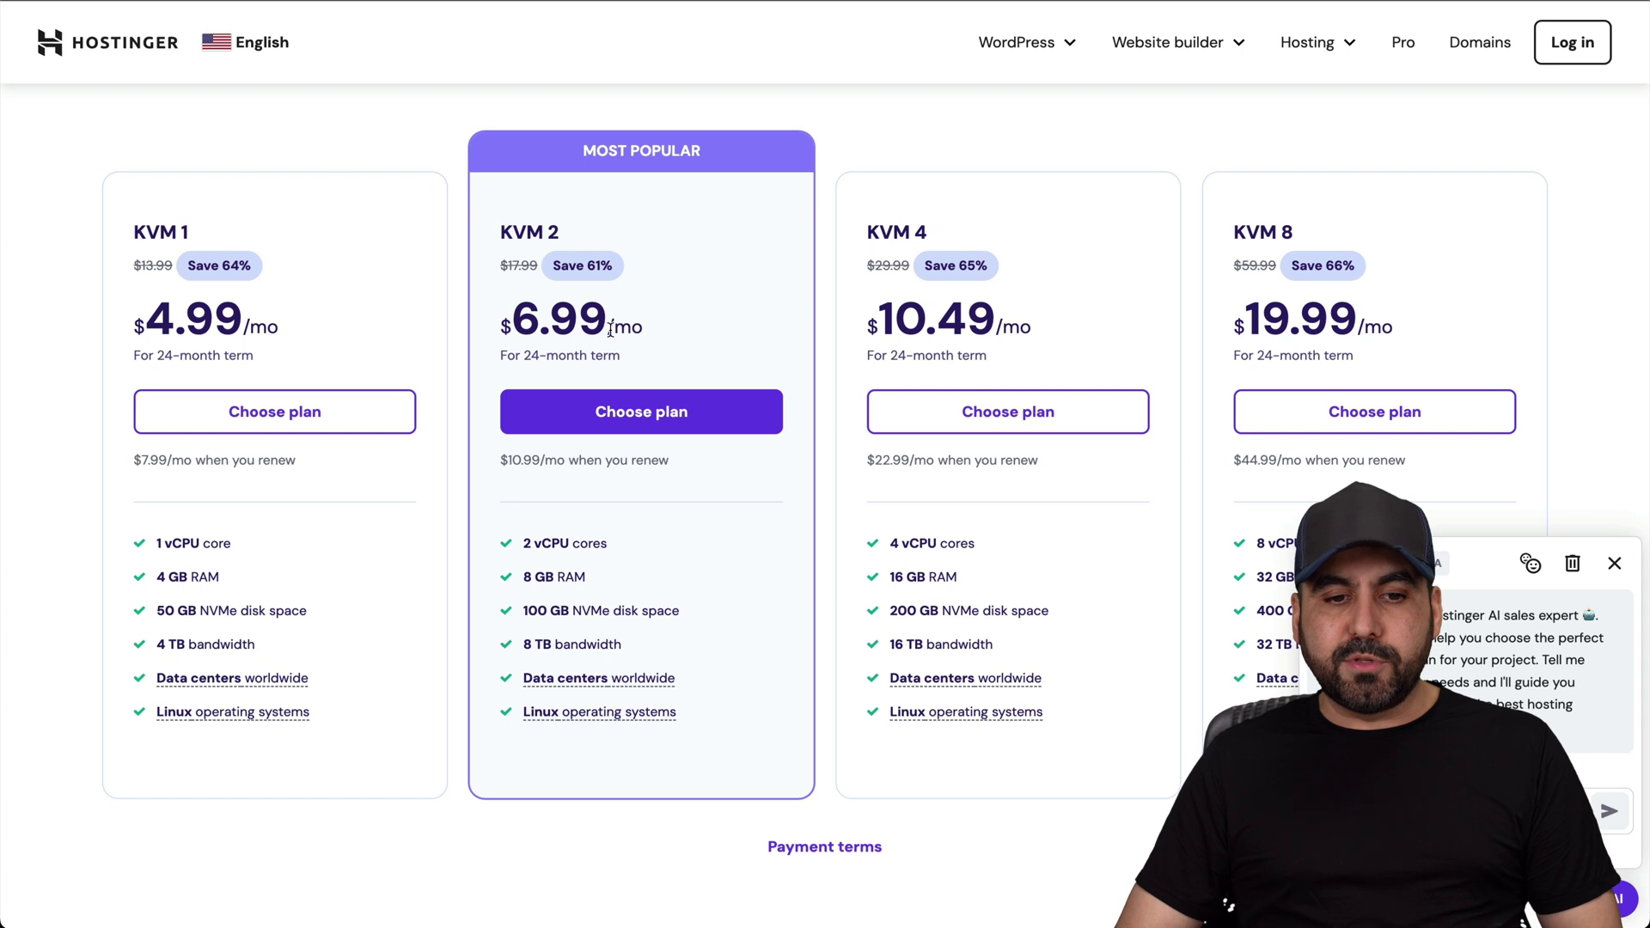
click(685, 421)
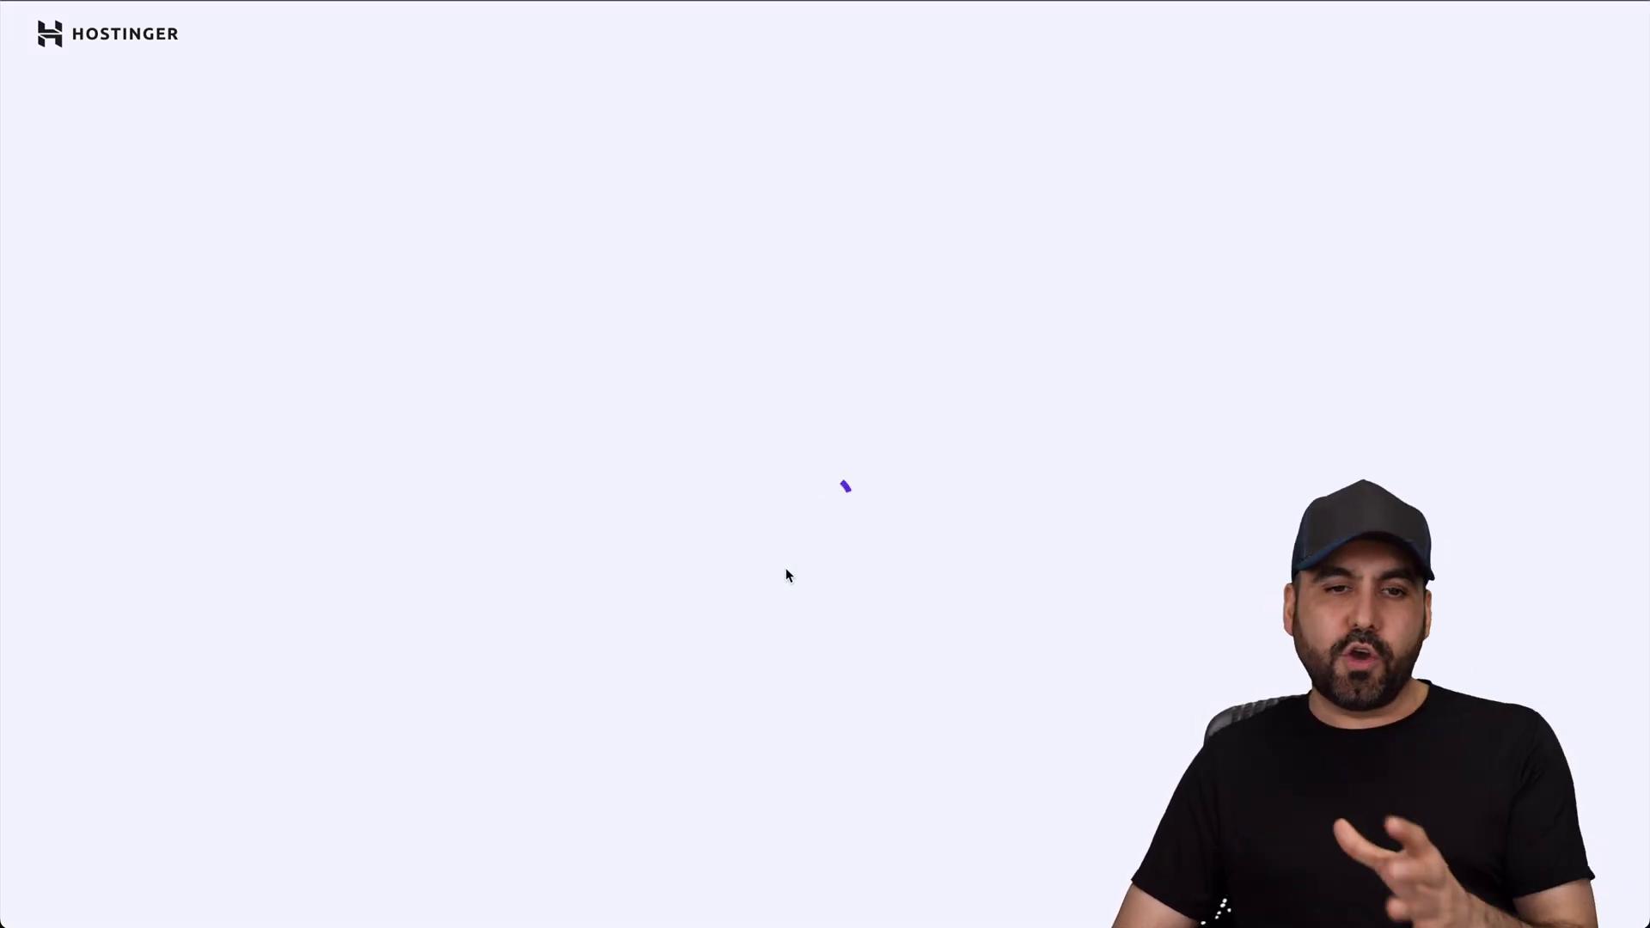
Apply coupon SAASMASTER at checkout, bringing the KVM 2 total to $150.98
scroll(785, 574, down, 2)
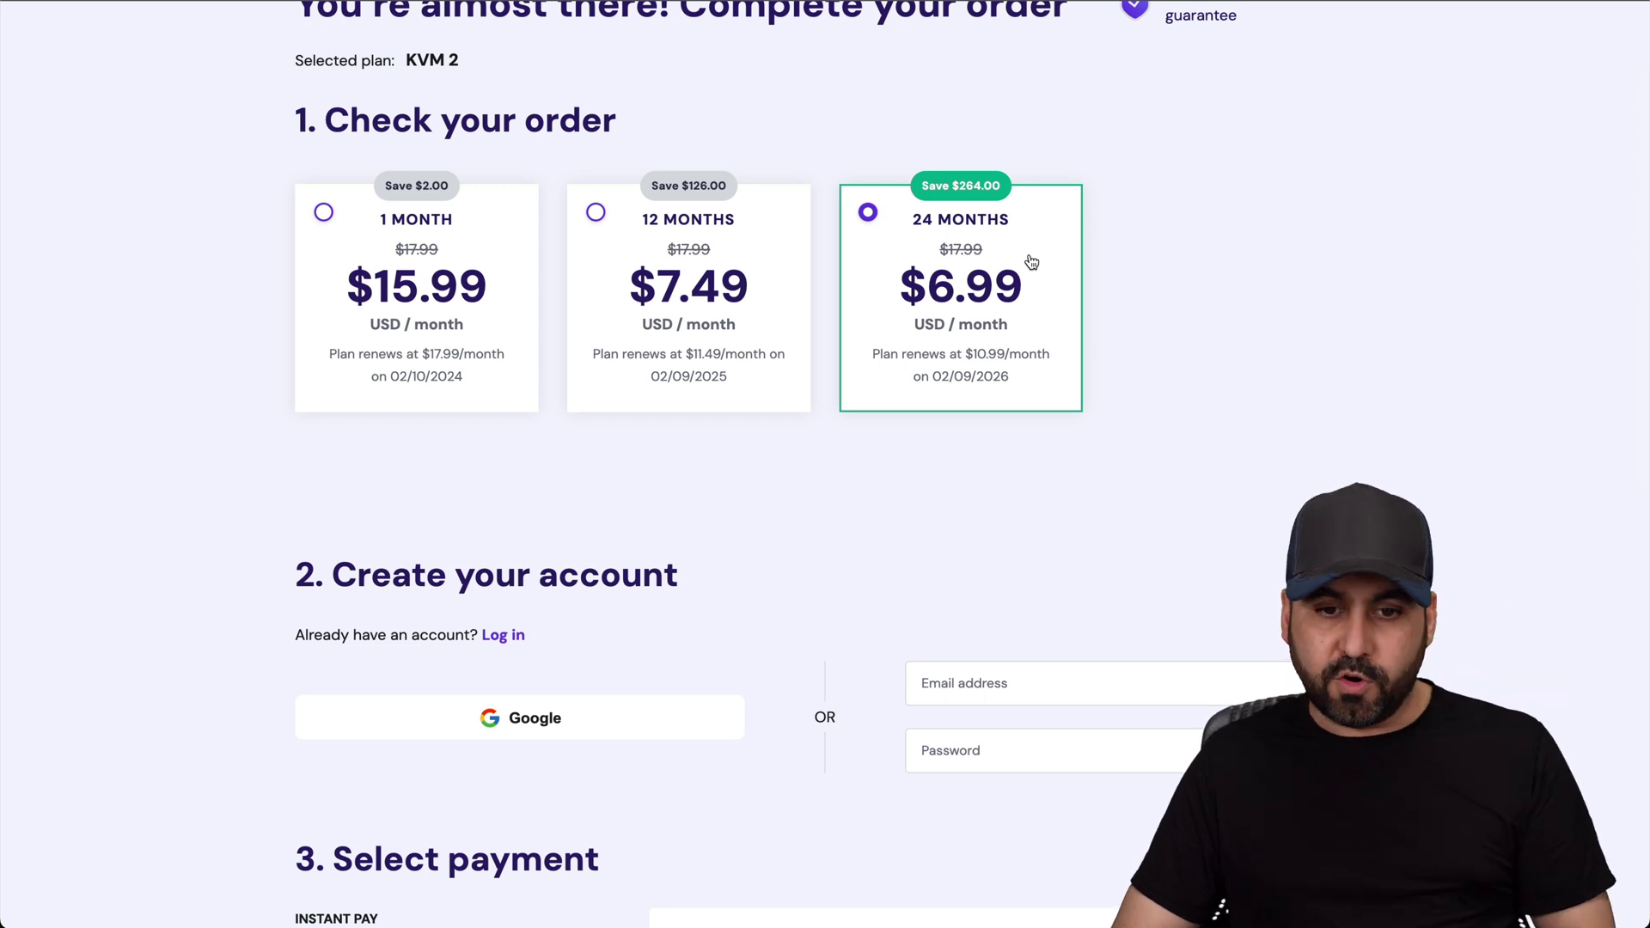
scroll(1015, 372, down, 2)
scroll(1014, 373, down, 10)
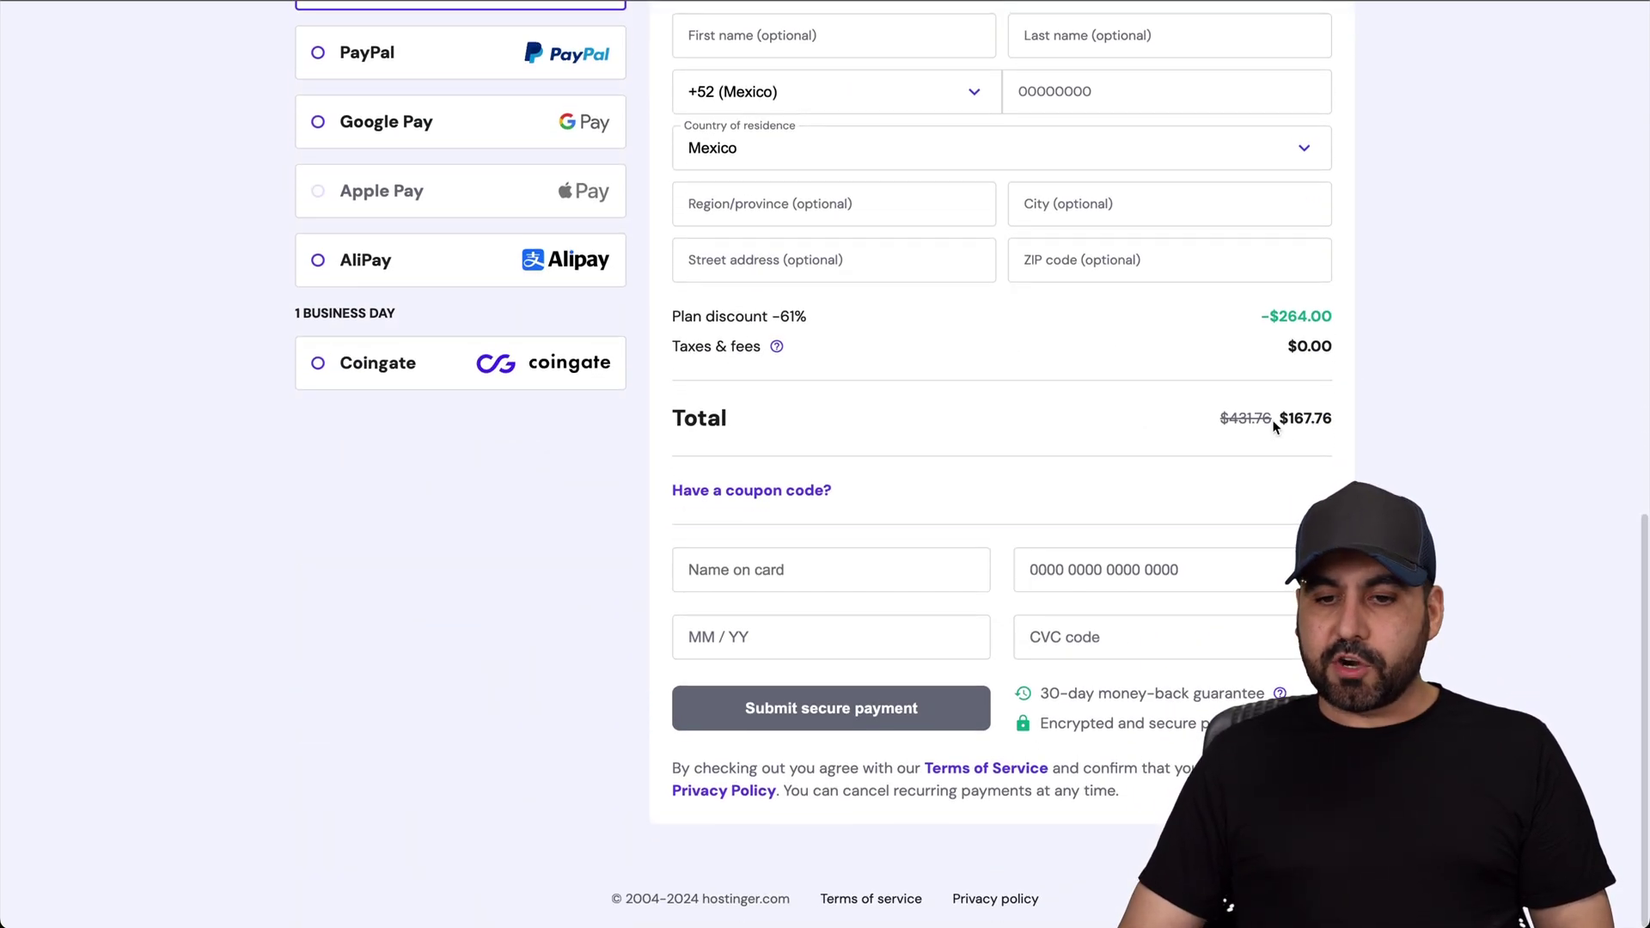
click(756, 490)
click(788, 541)
text(SAAS)
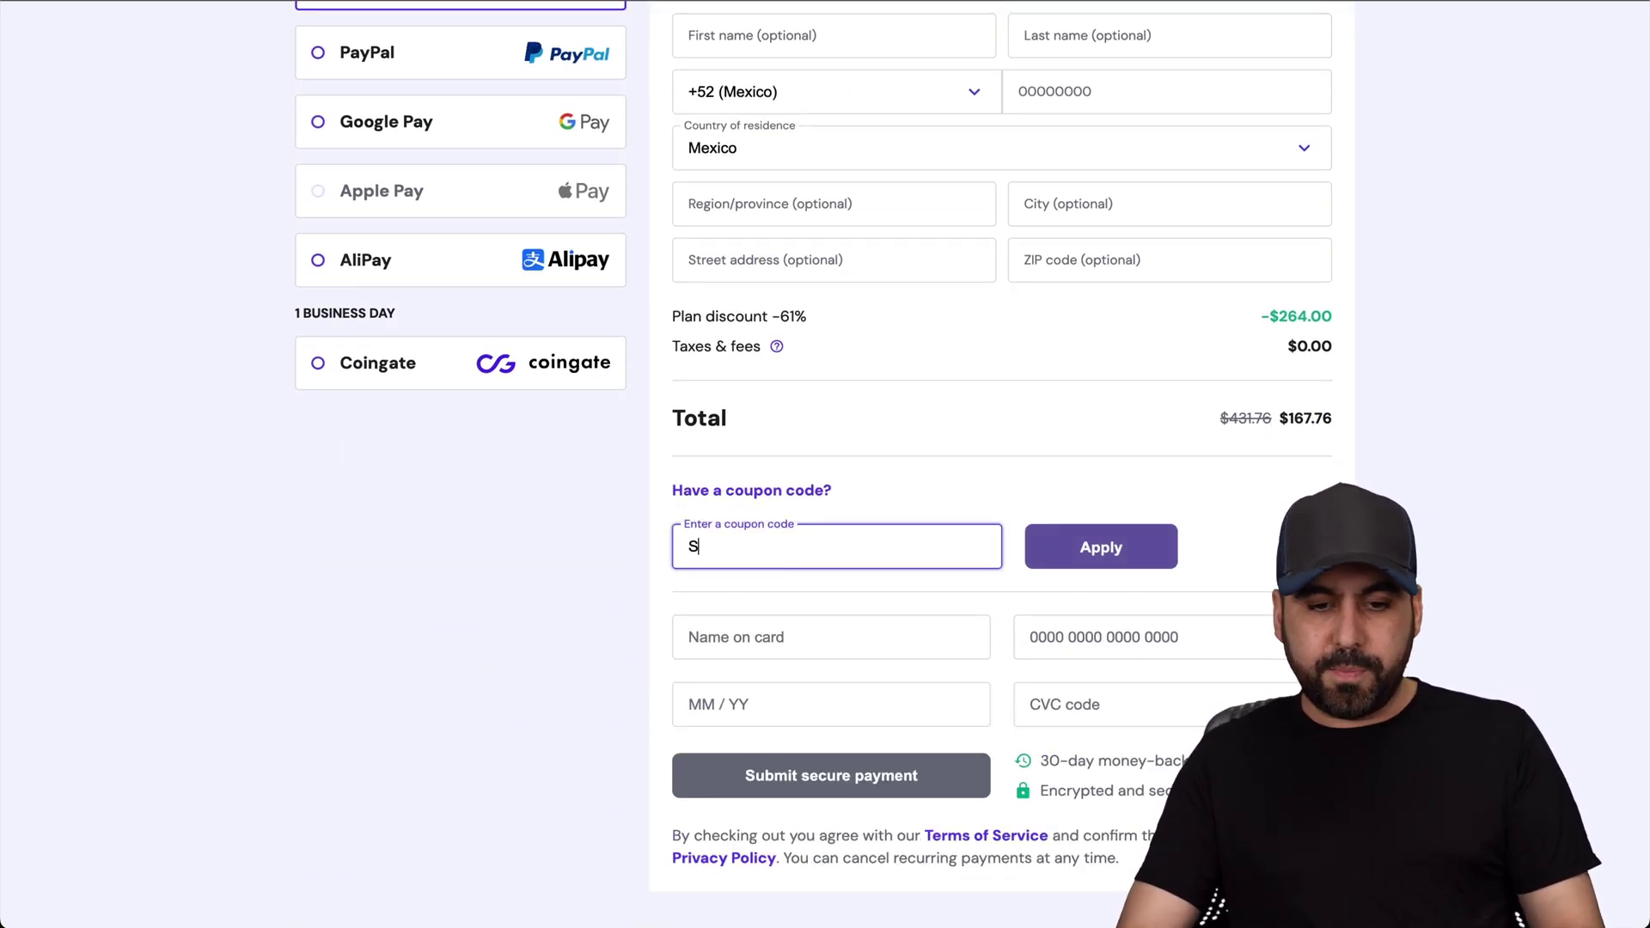
text(MASTER)
click(1155, 536)
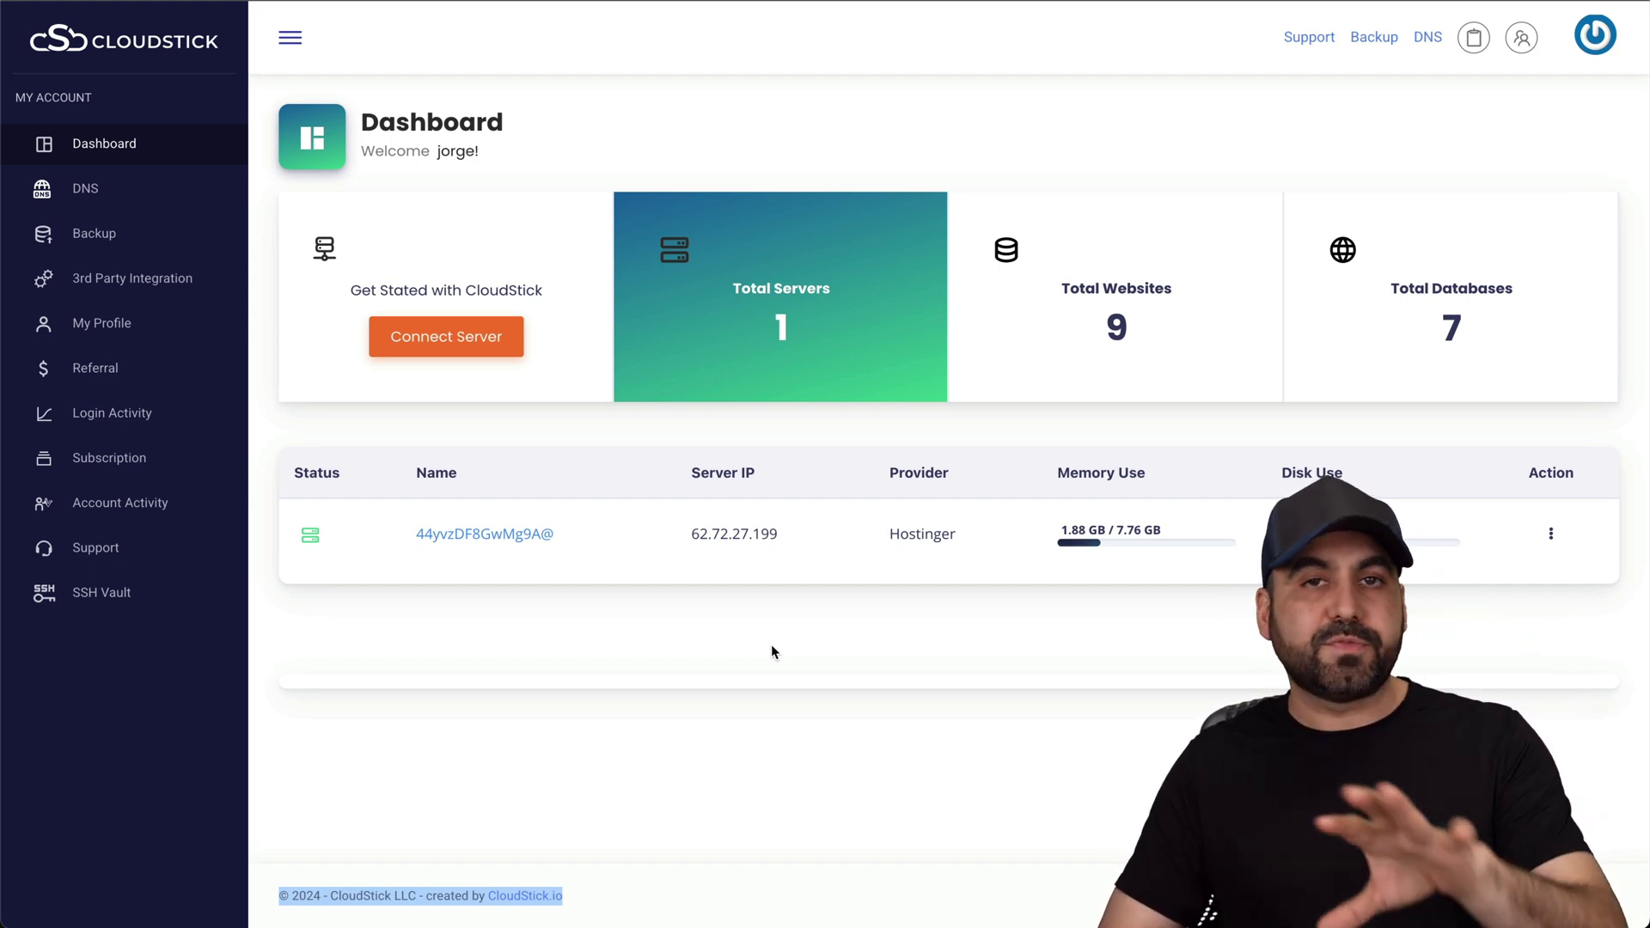
Note the Hostinger provider, then open the connected server's summary and its hostname settings
double_click(920, 534)
click(940, 606)
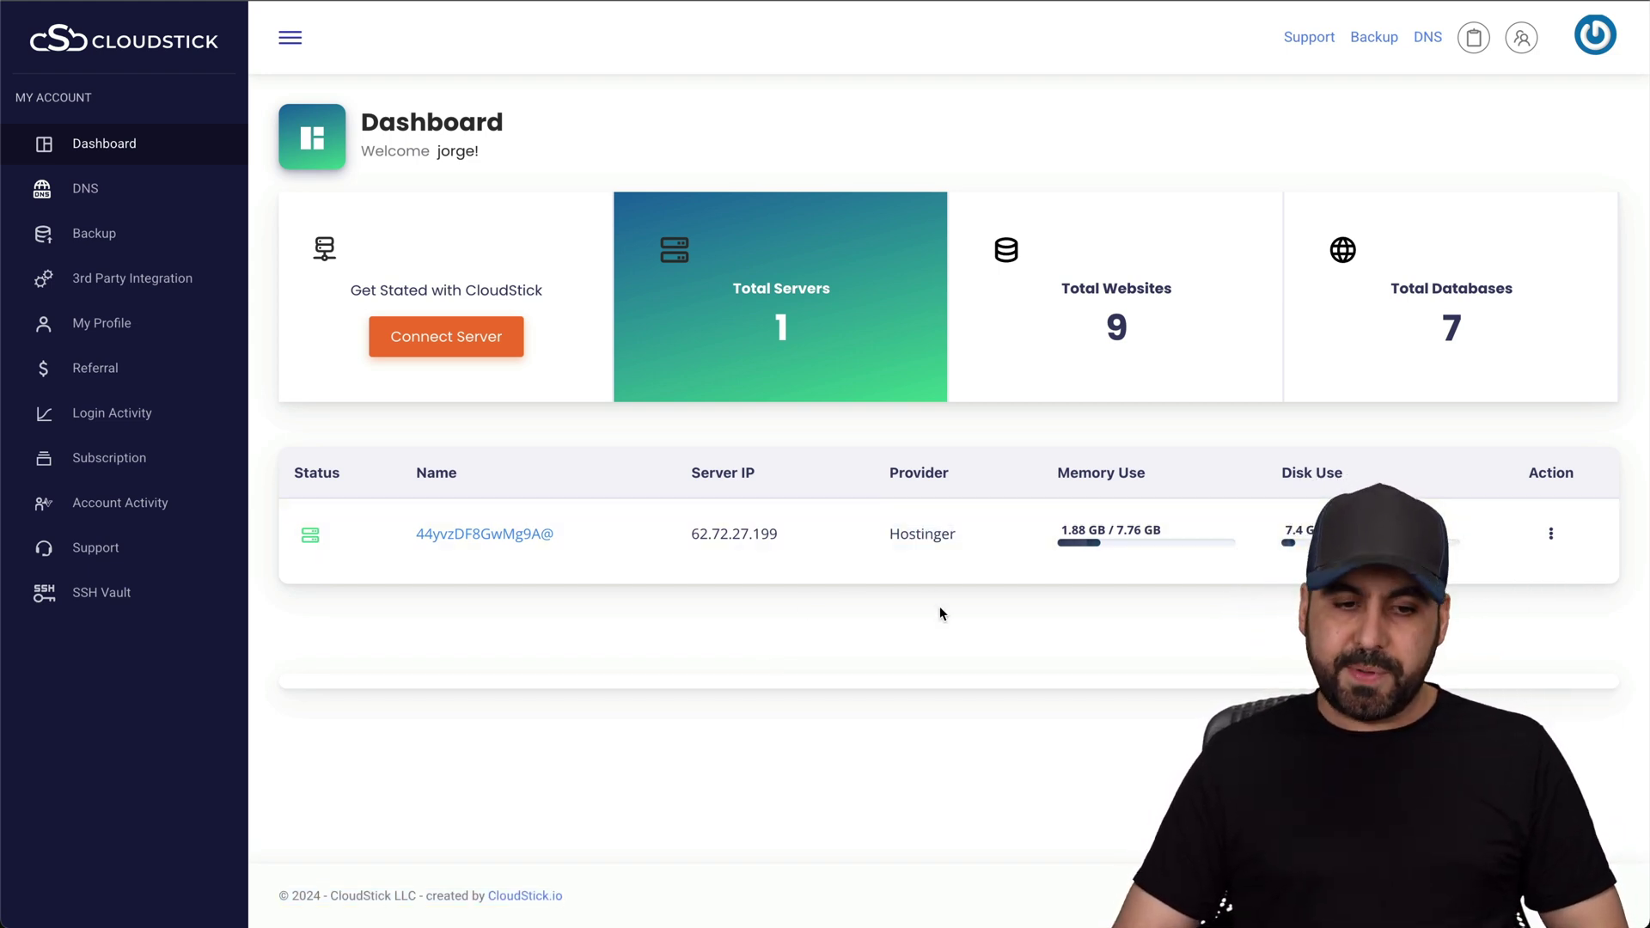
click(519, 533)
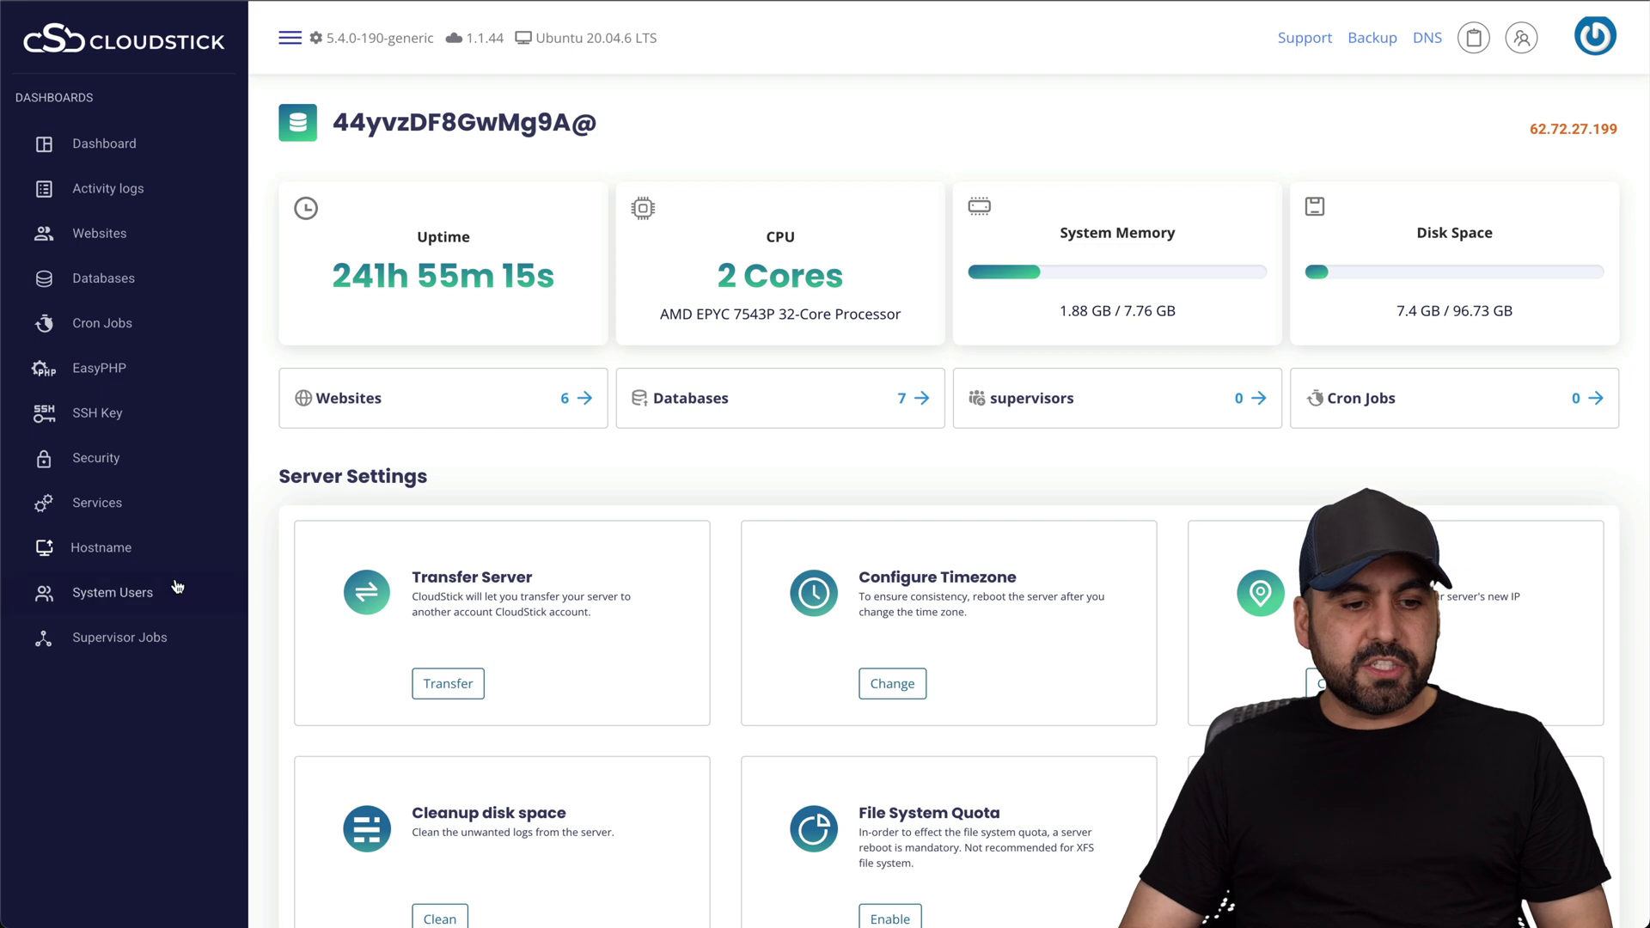
click(102, 554)
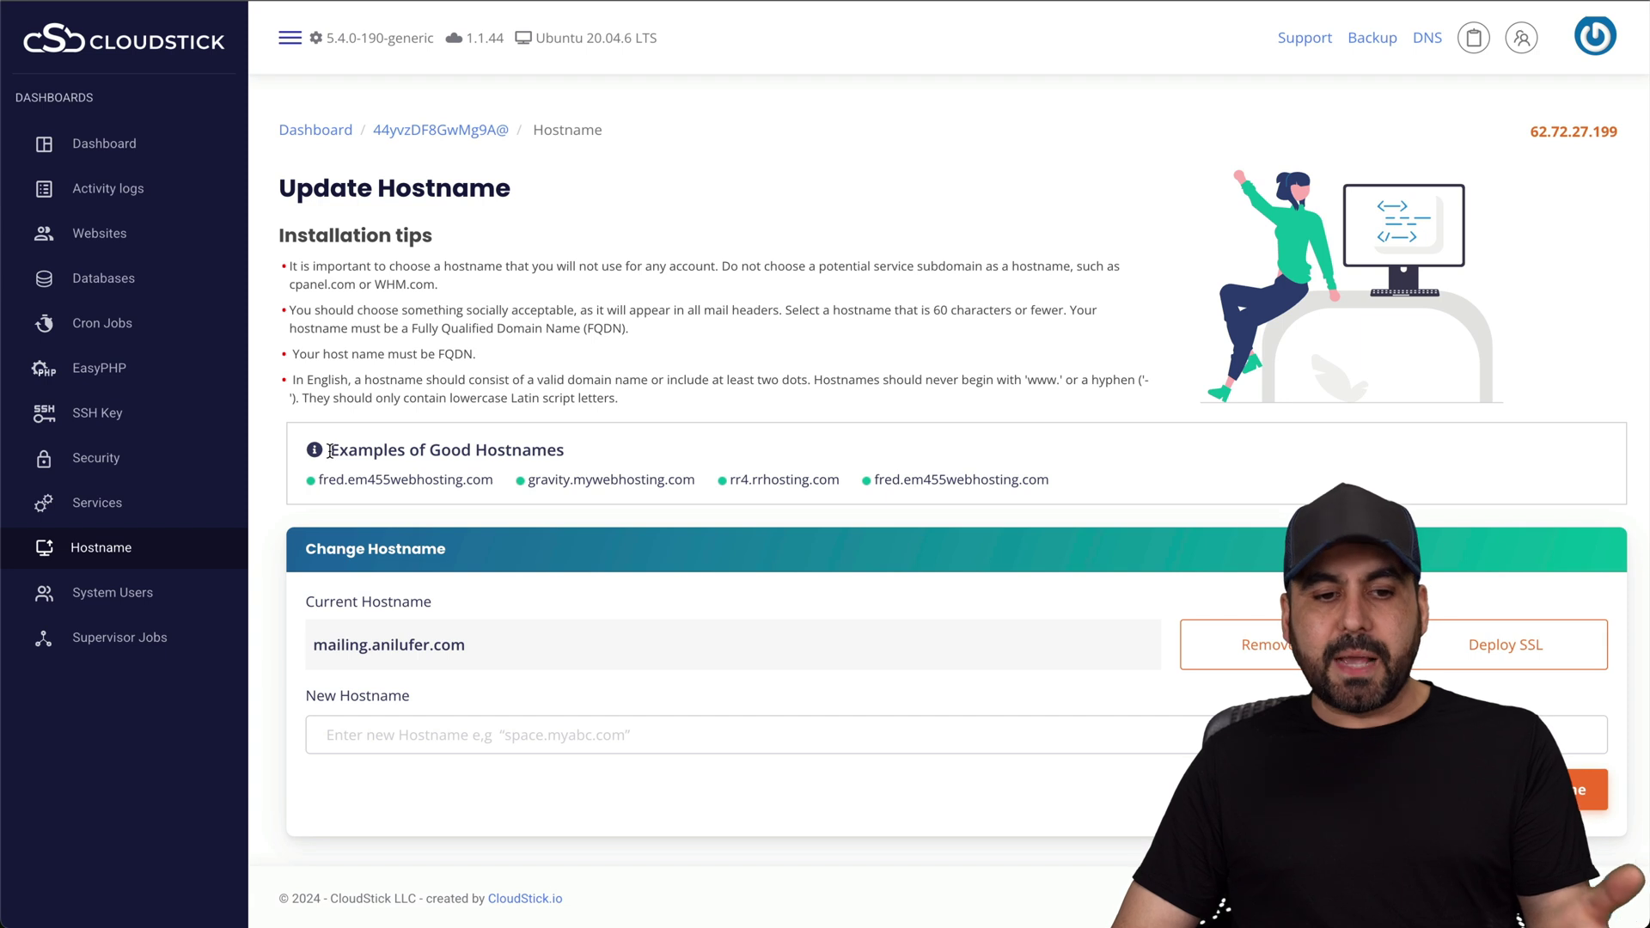
Highlight the good hostname examples and the domain part of an example hostname
drag(330, 451, 592, 451)
click(592, 451)
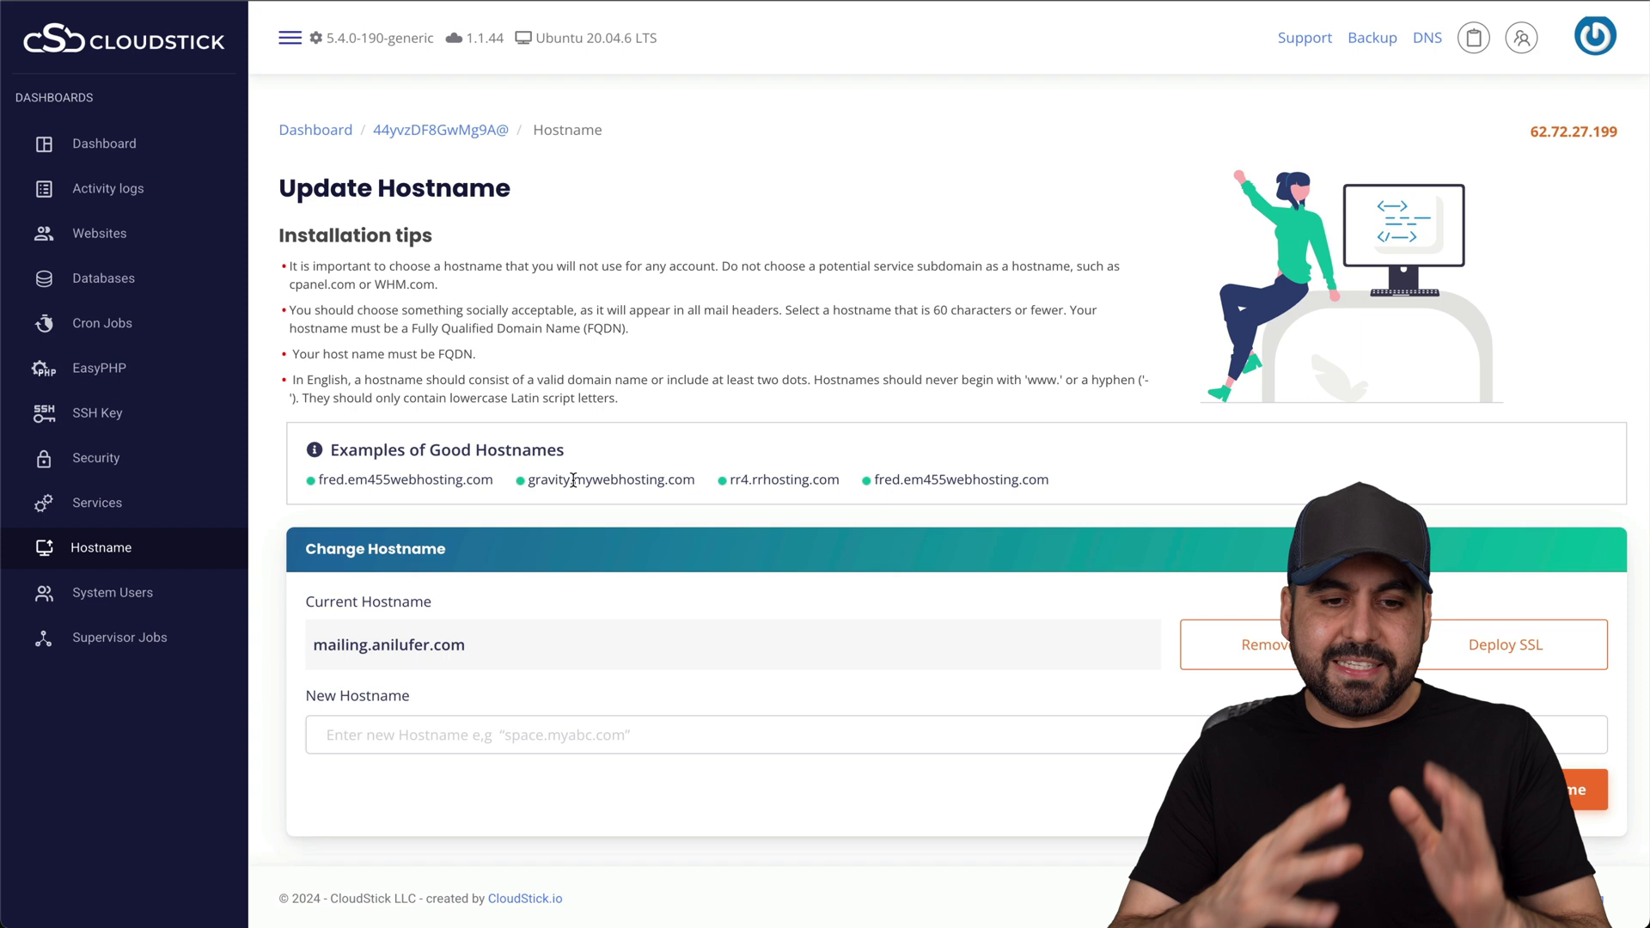
drag(572, 487, 691, 481)
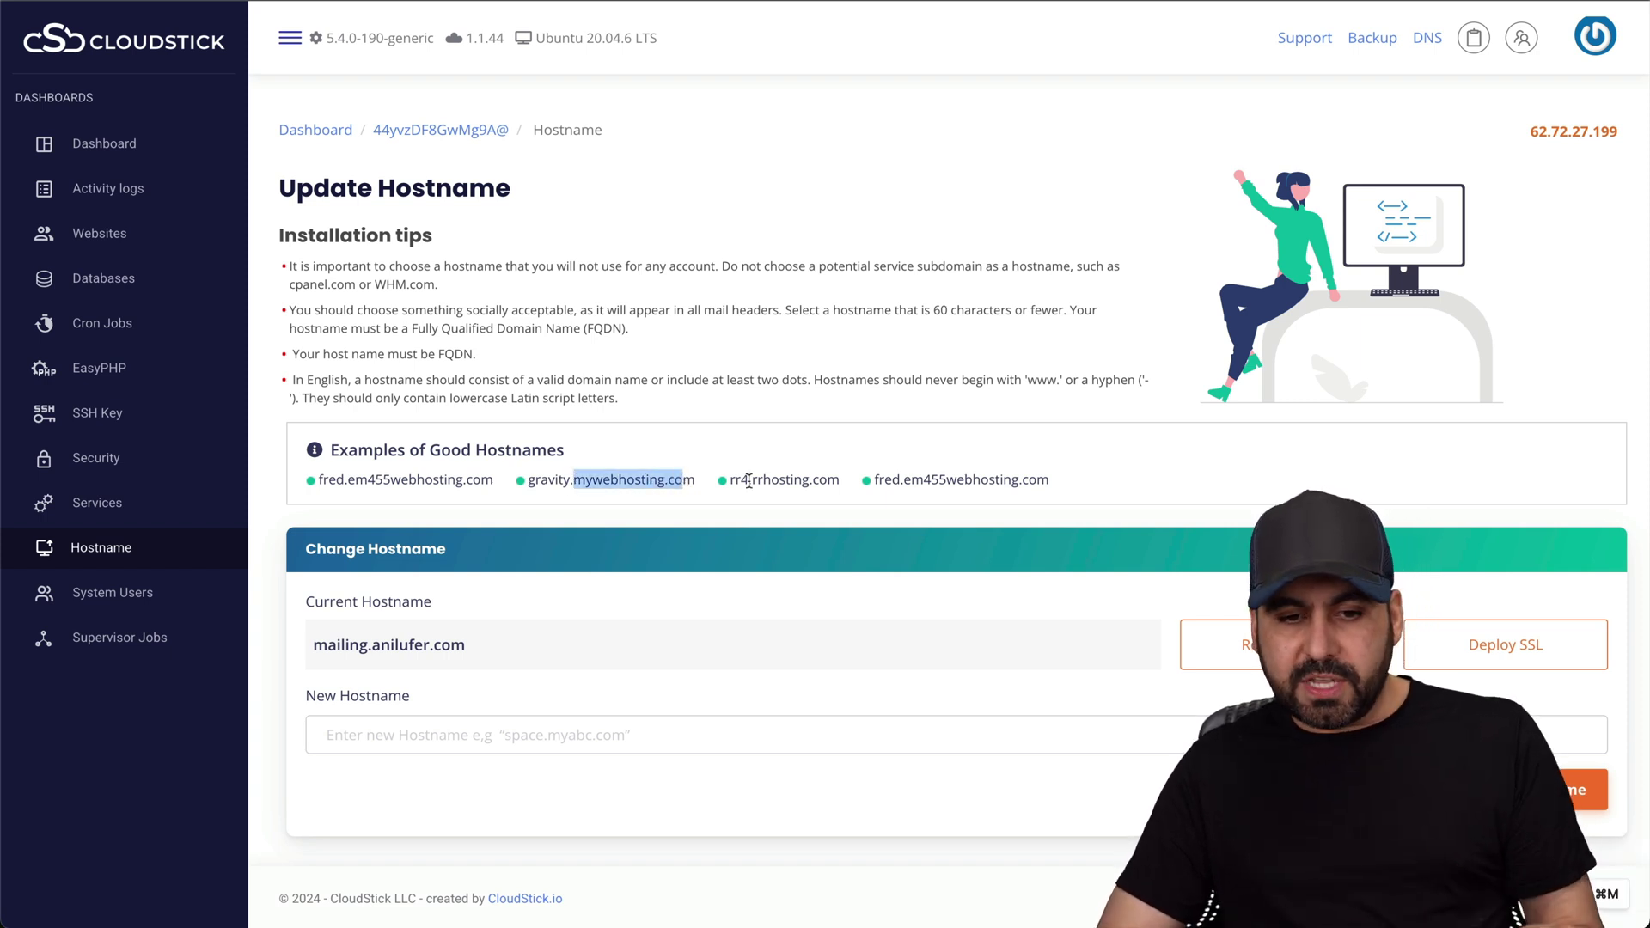
click(753, 482)
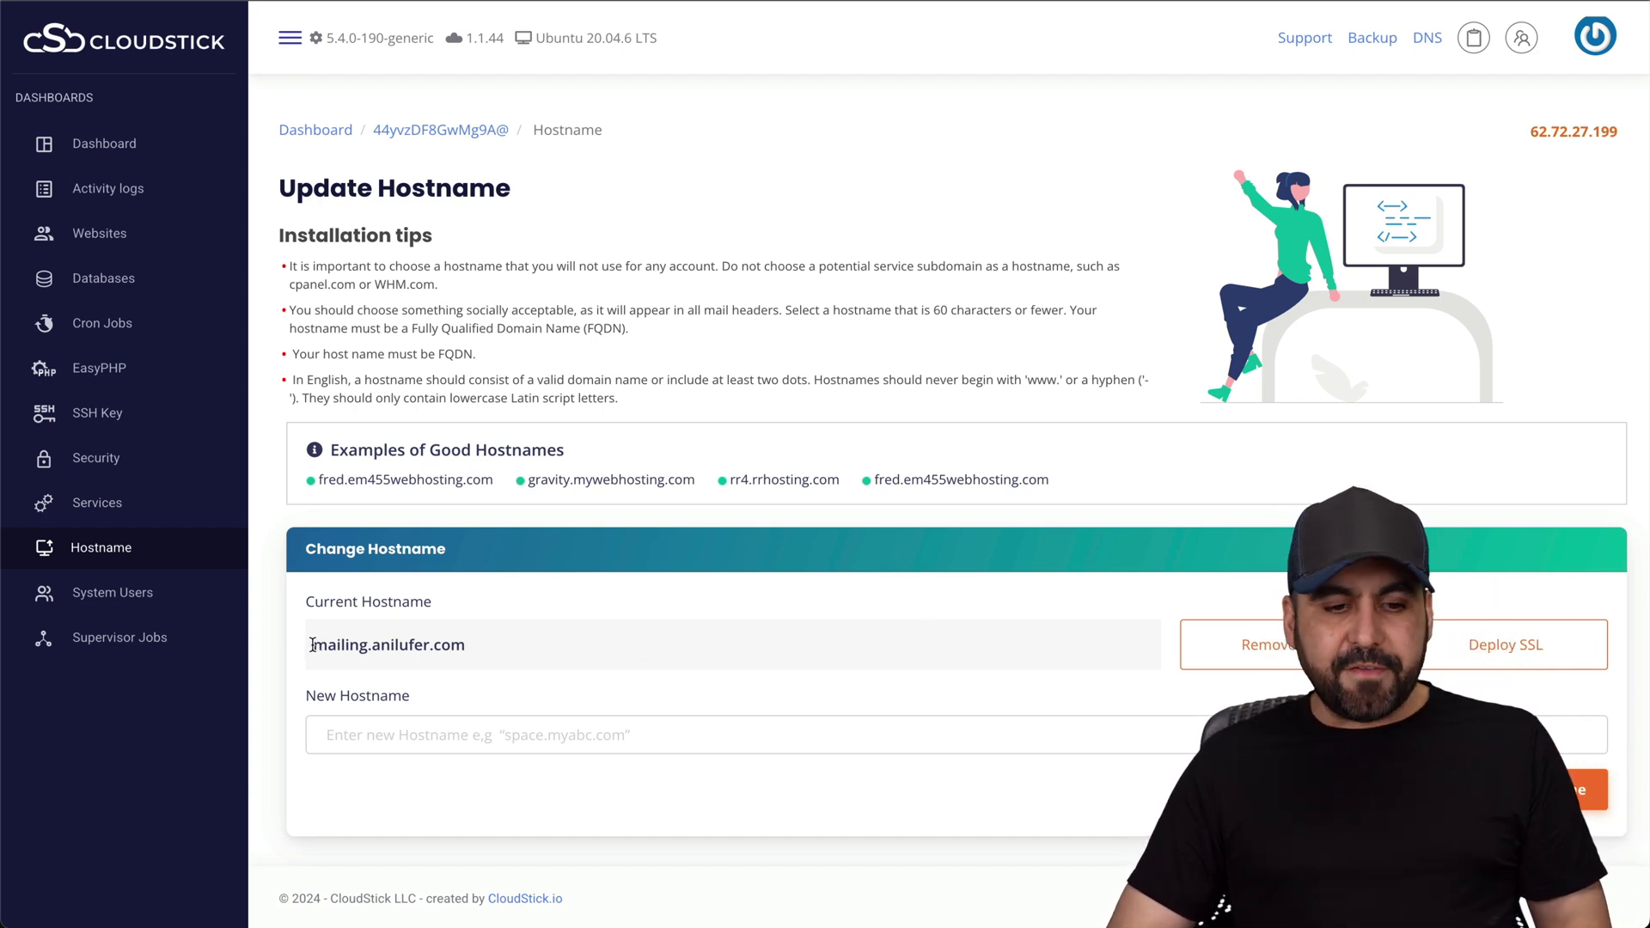
Note current hostname mailing.anilufer.com and open the app-oeycs website summary
drag(316, 645, 514, 653)
click(514, 653)
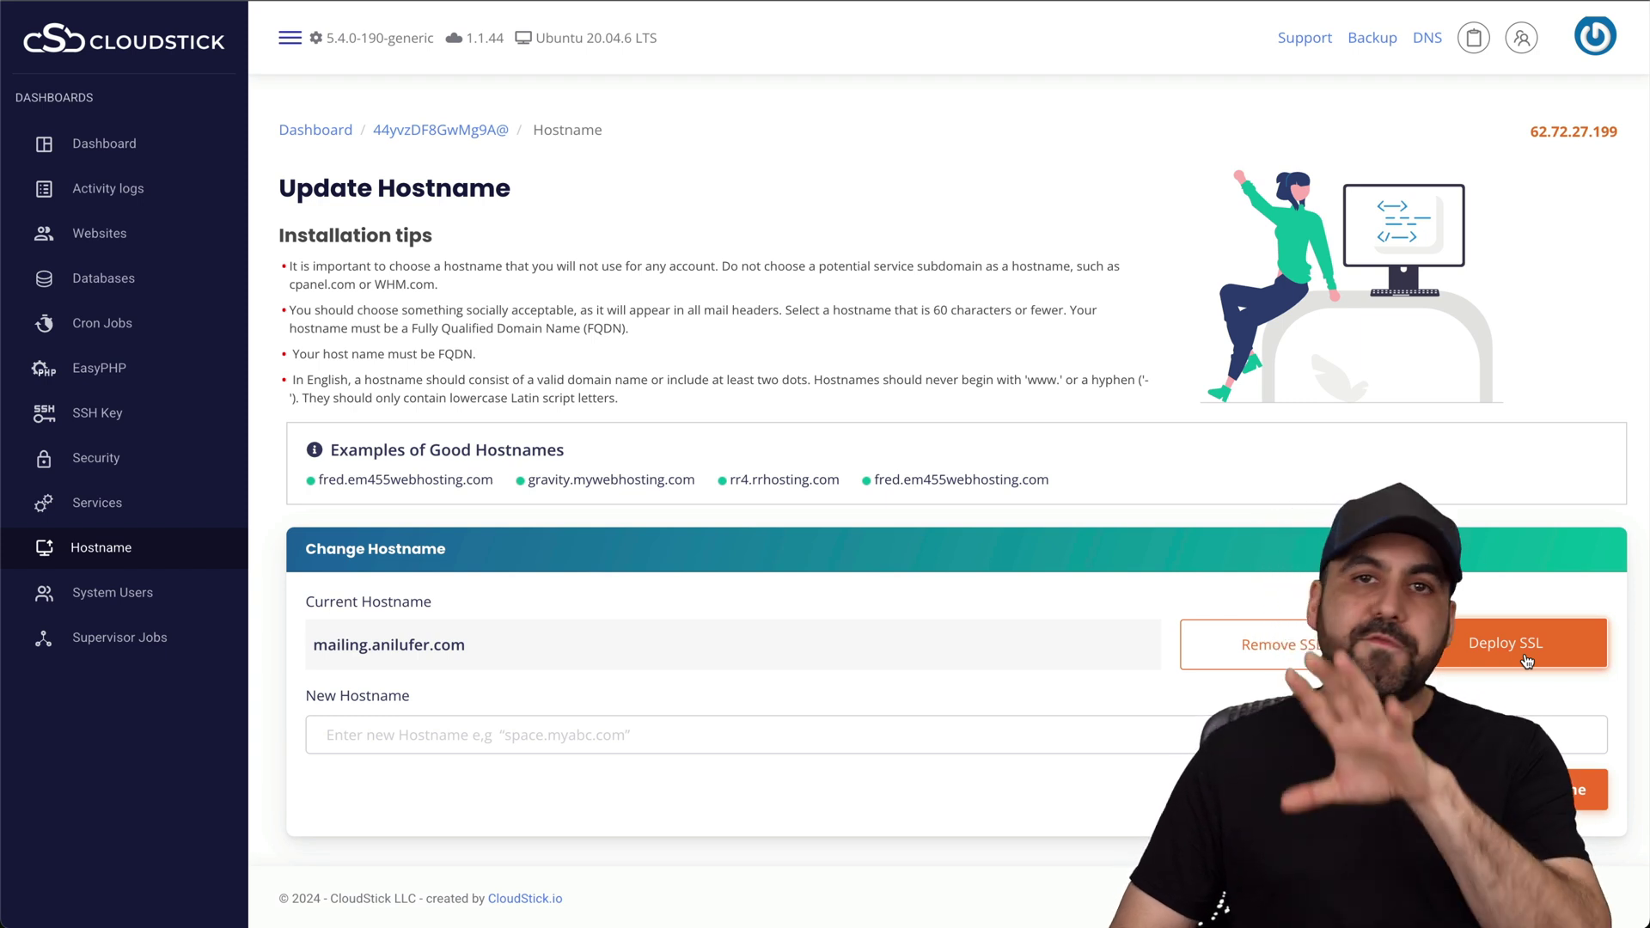
click(110, 235)
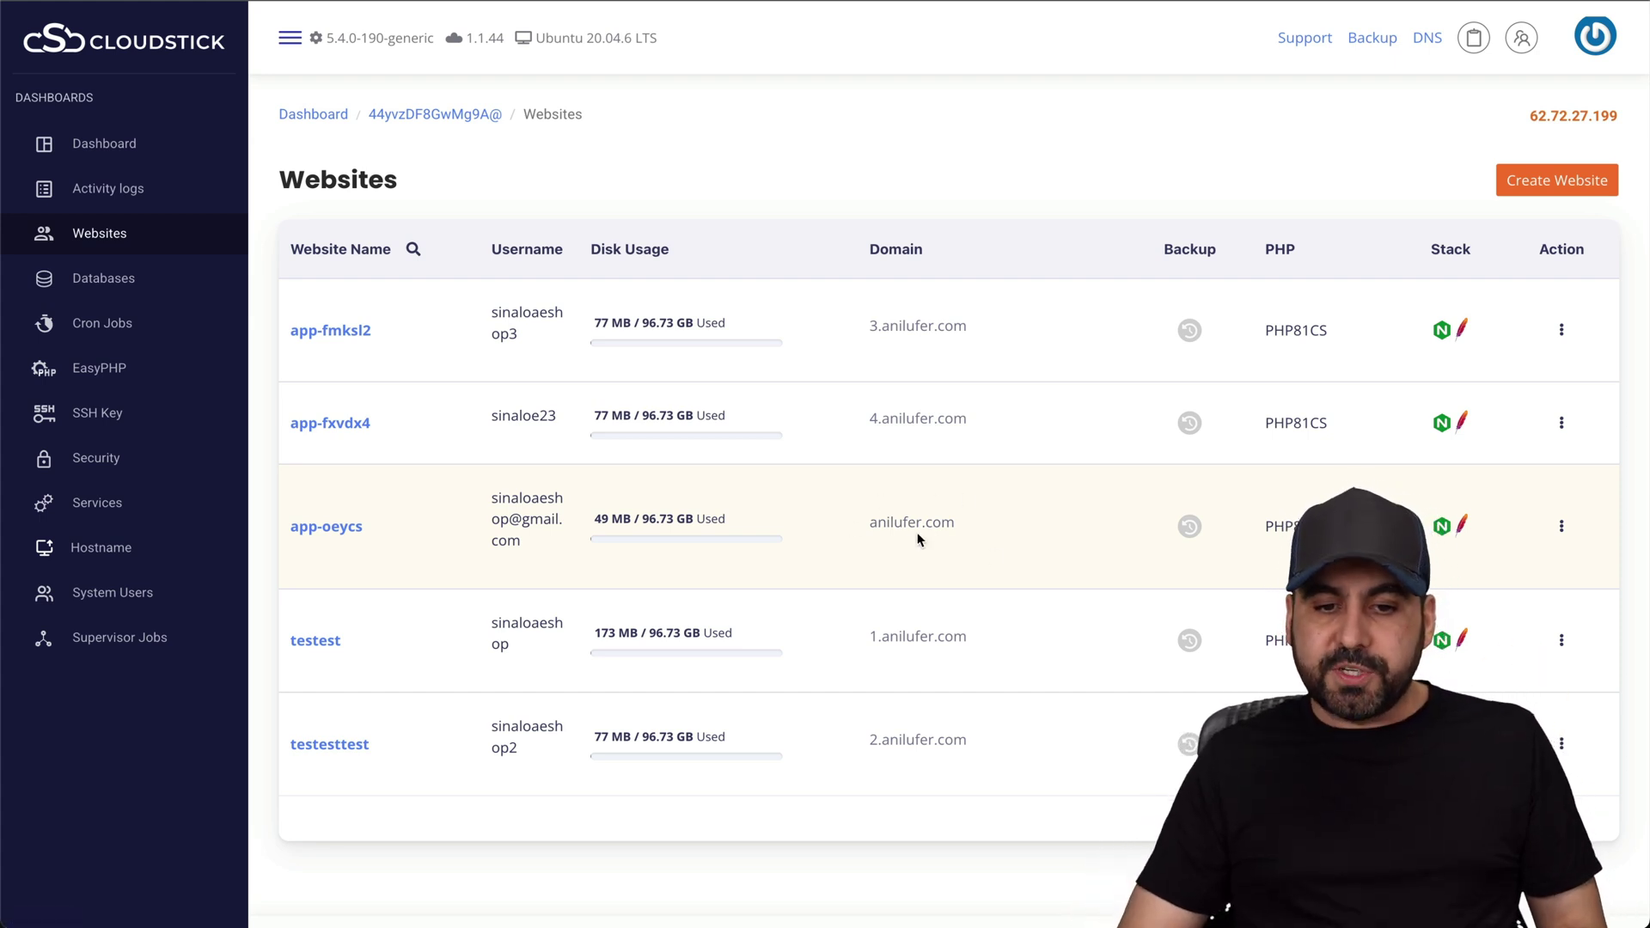
click(342, 526)
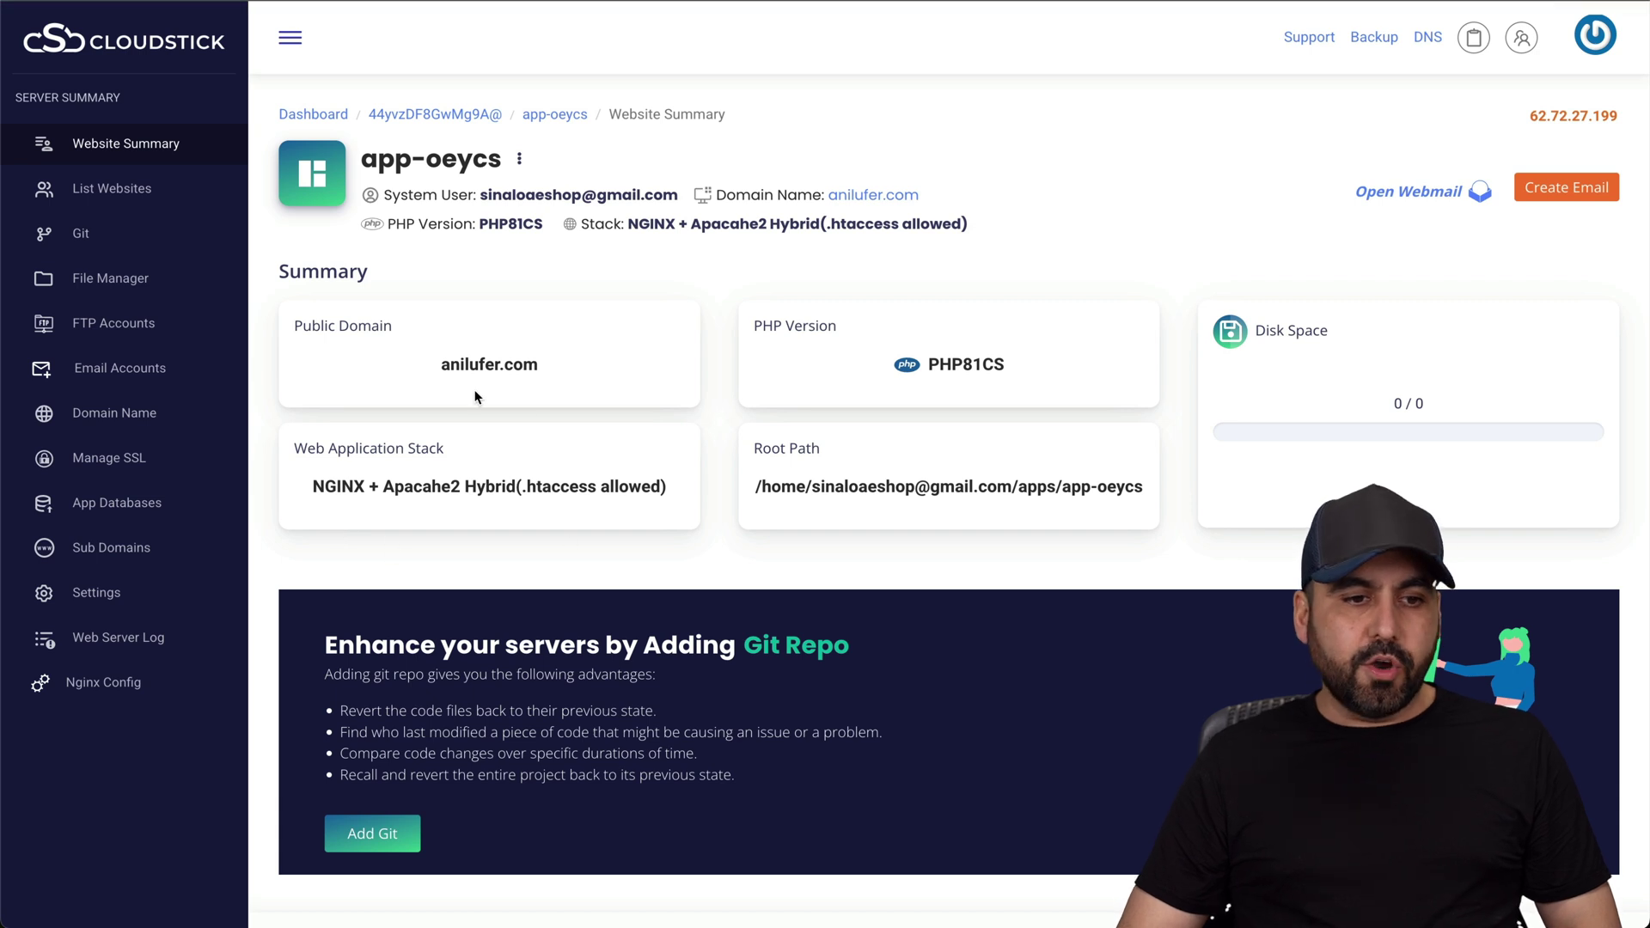
Open app-oeycs Email Authentication DNS setup and note the mail A record IP 62.72.27.199
click(120, 368)
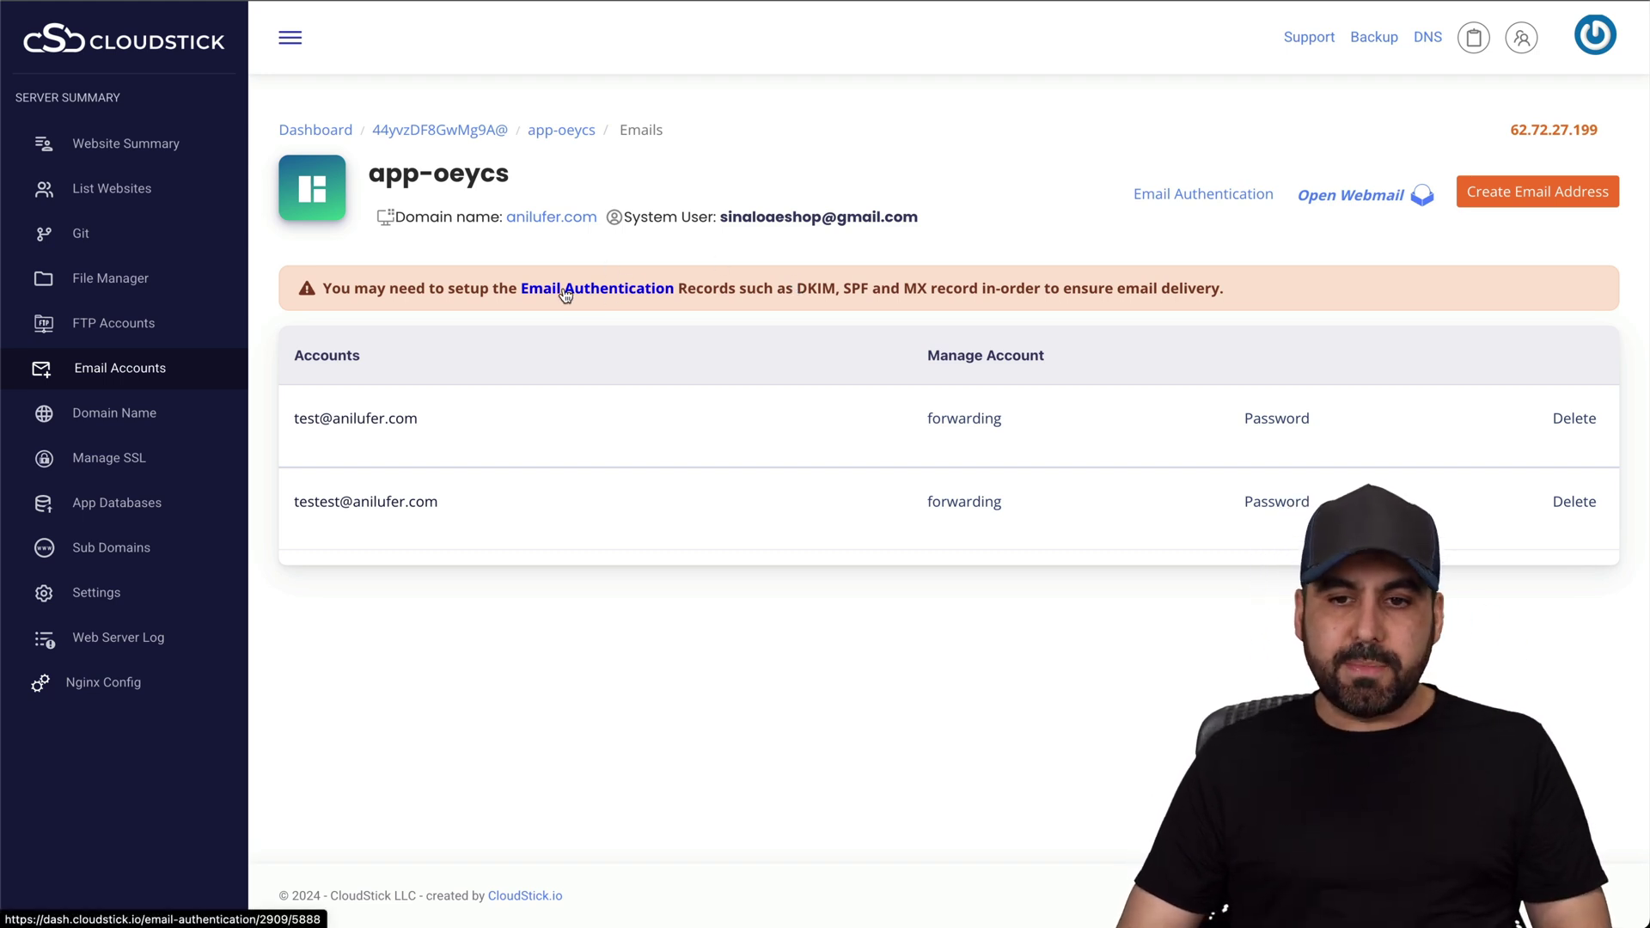
click(589, 289)
scroll(603, 554, down, 5)
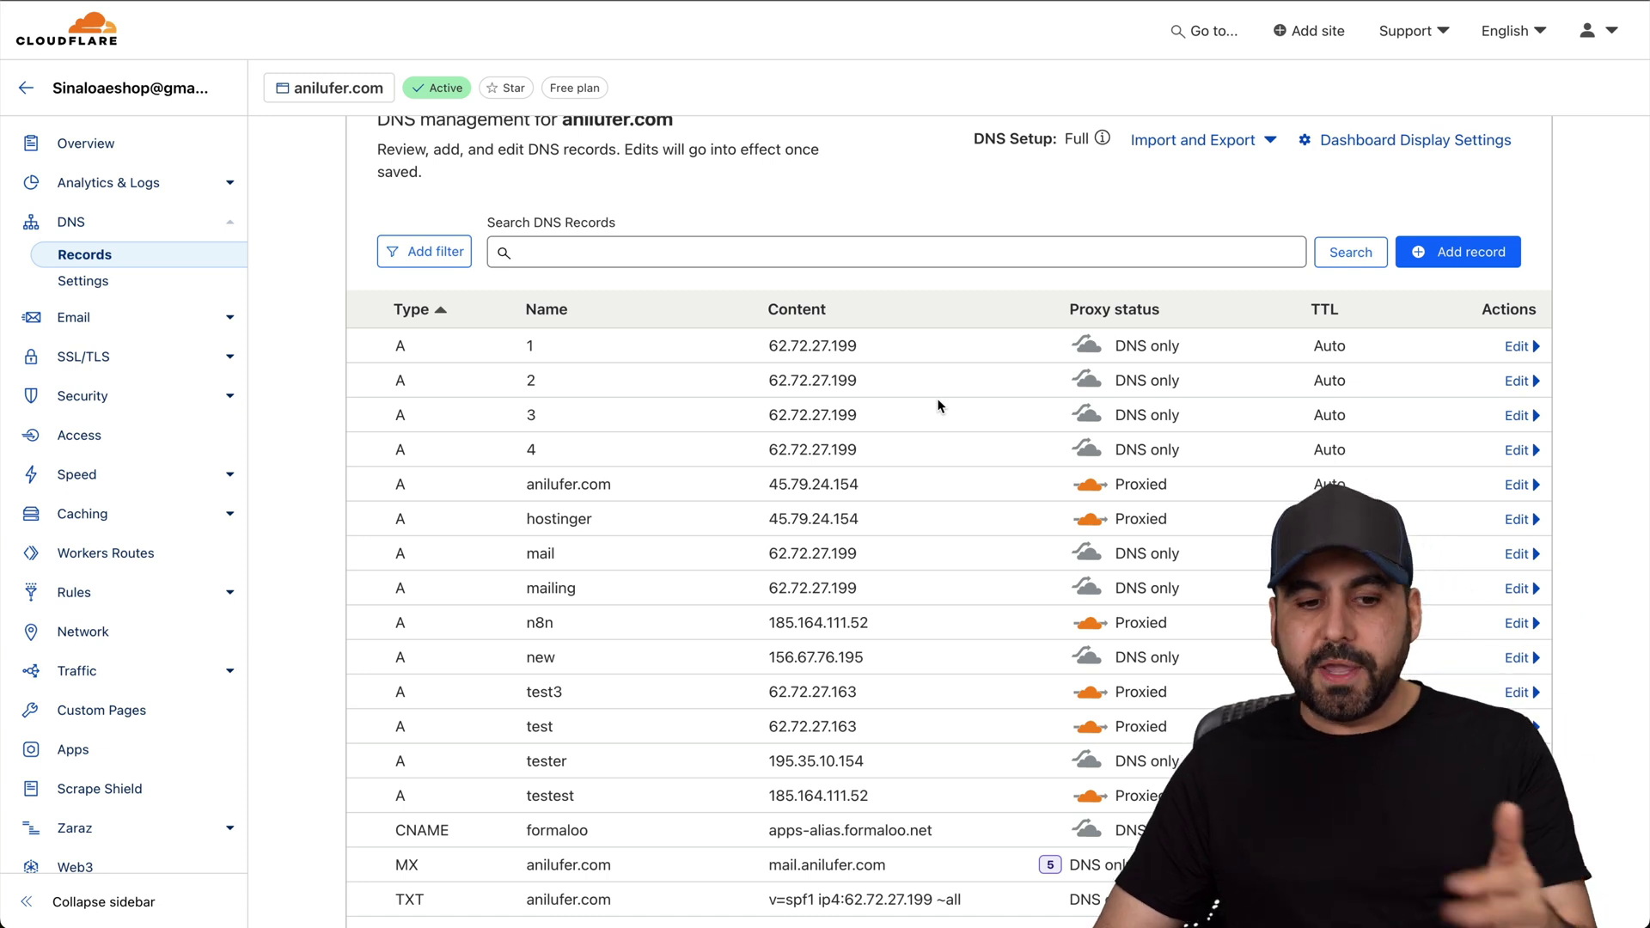
scroll(938, 405, down, 3)
scroll(937, 406, down, 1)
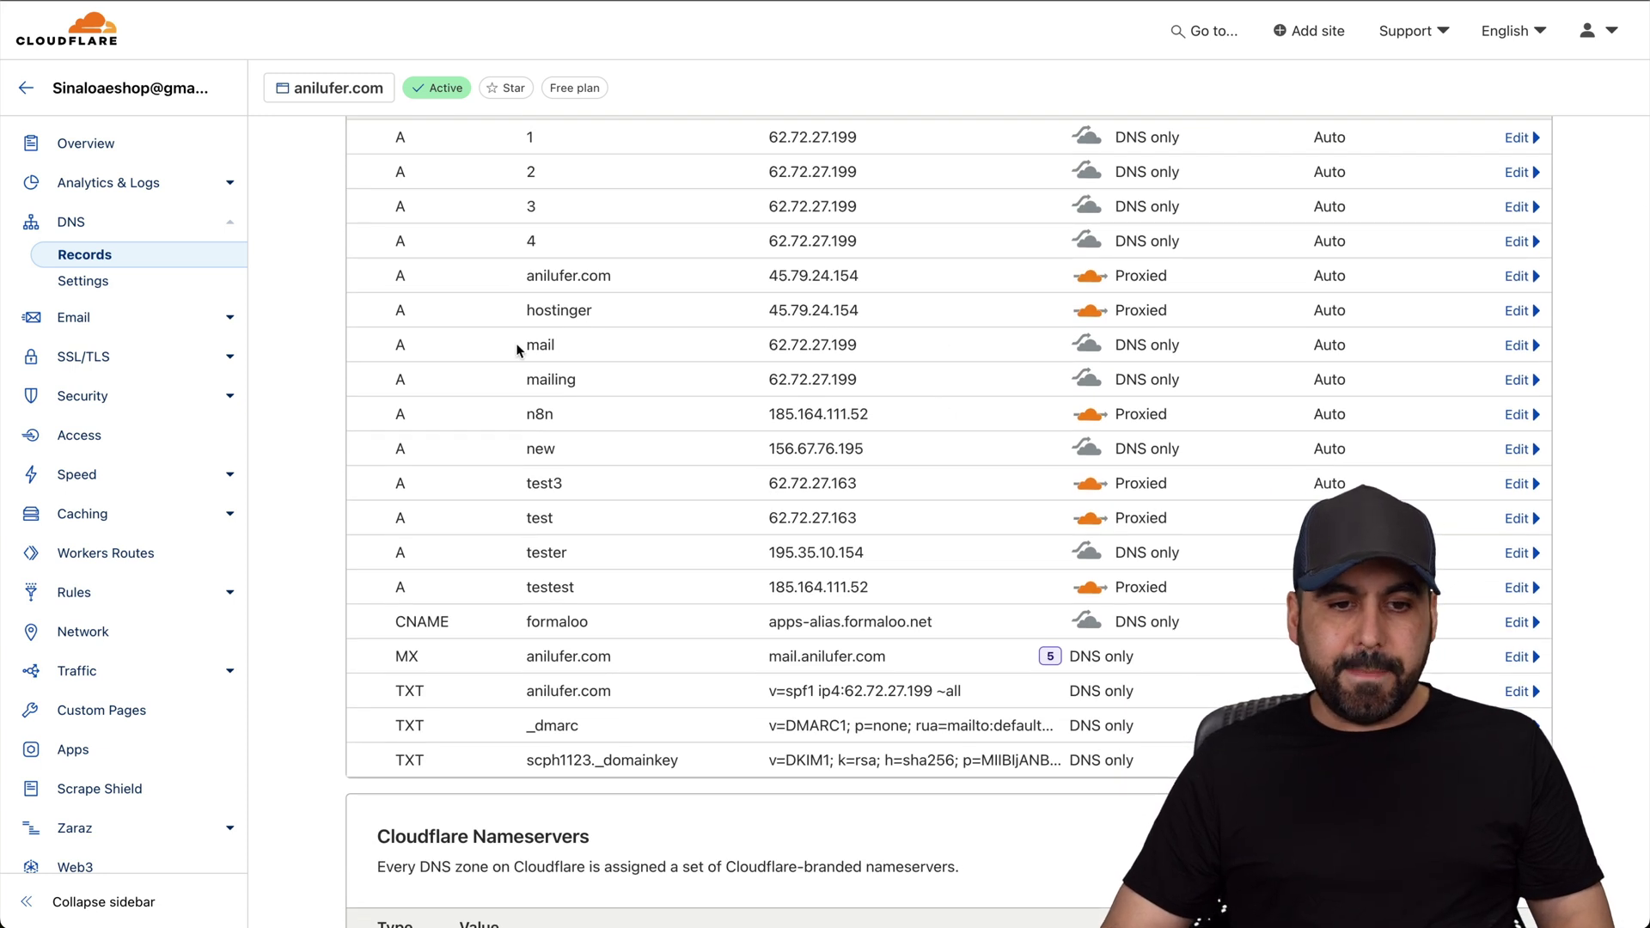
double_click(540, 345)
double_click(818, 346)
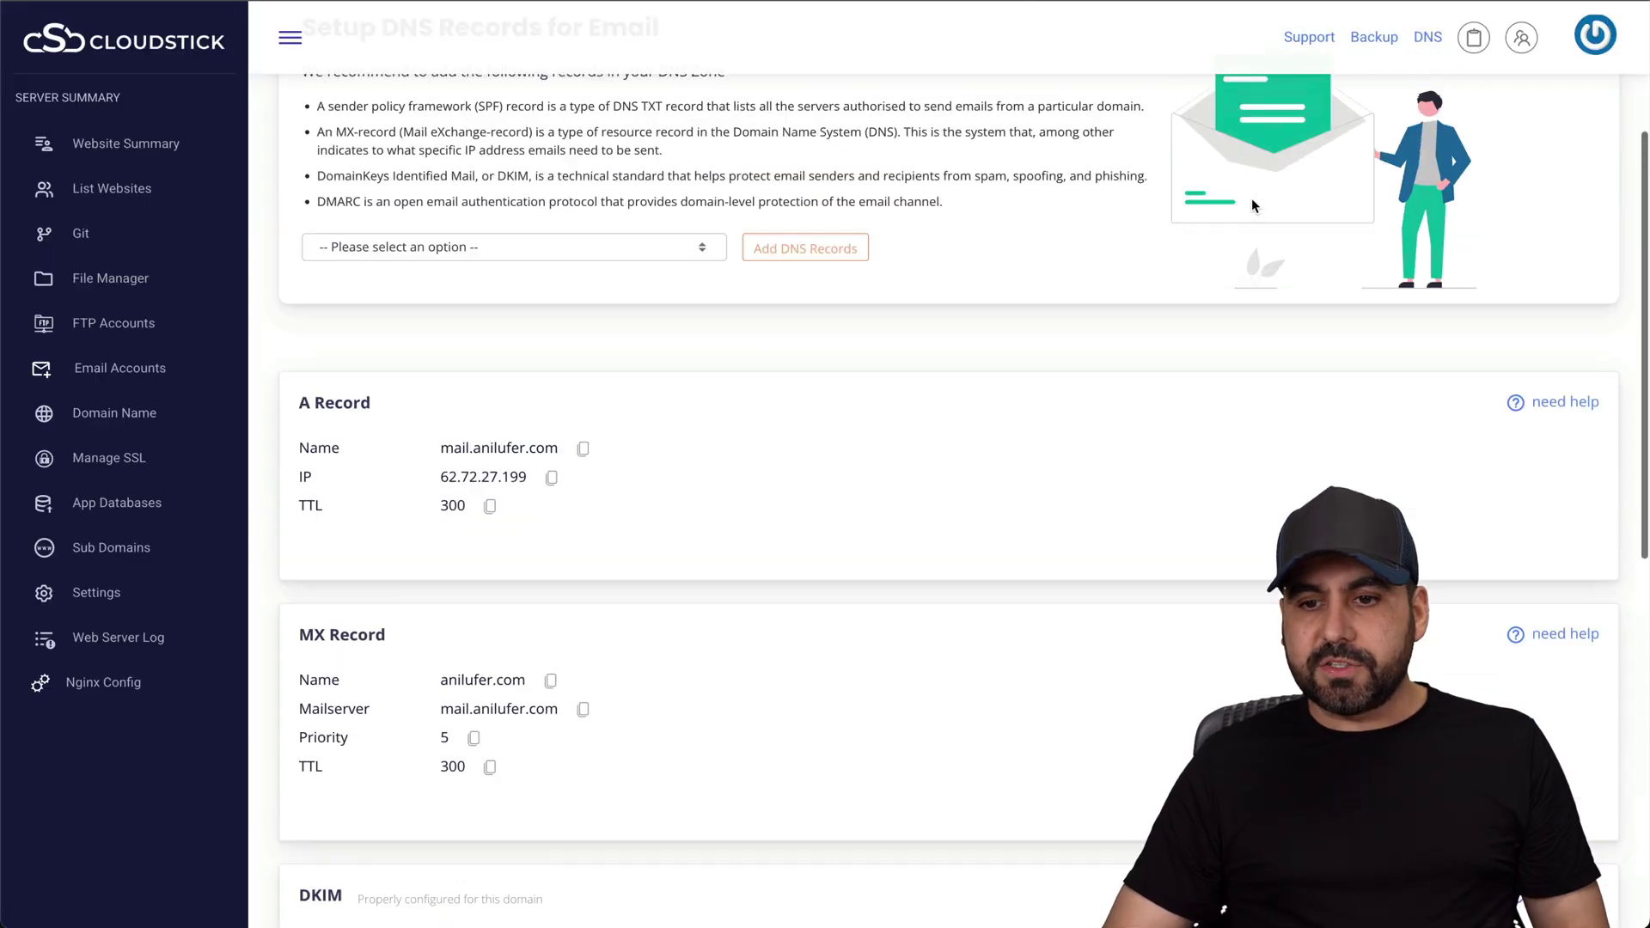
Scroll the Email Authentication page to the A Record, MX Record and DKIM cards
scroll(1251, 205, up, 3)
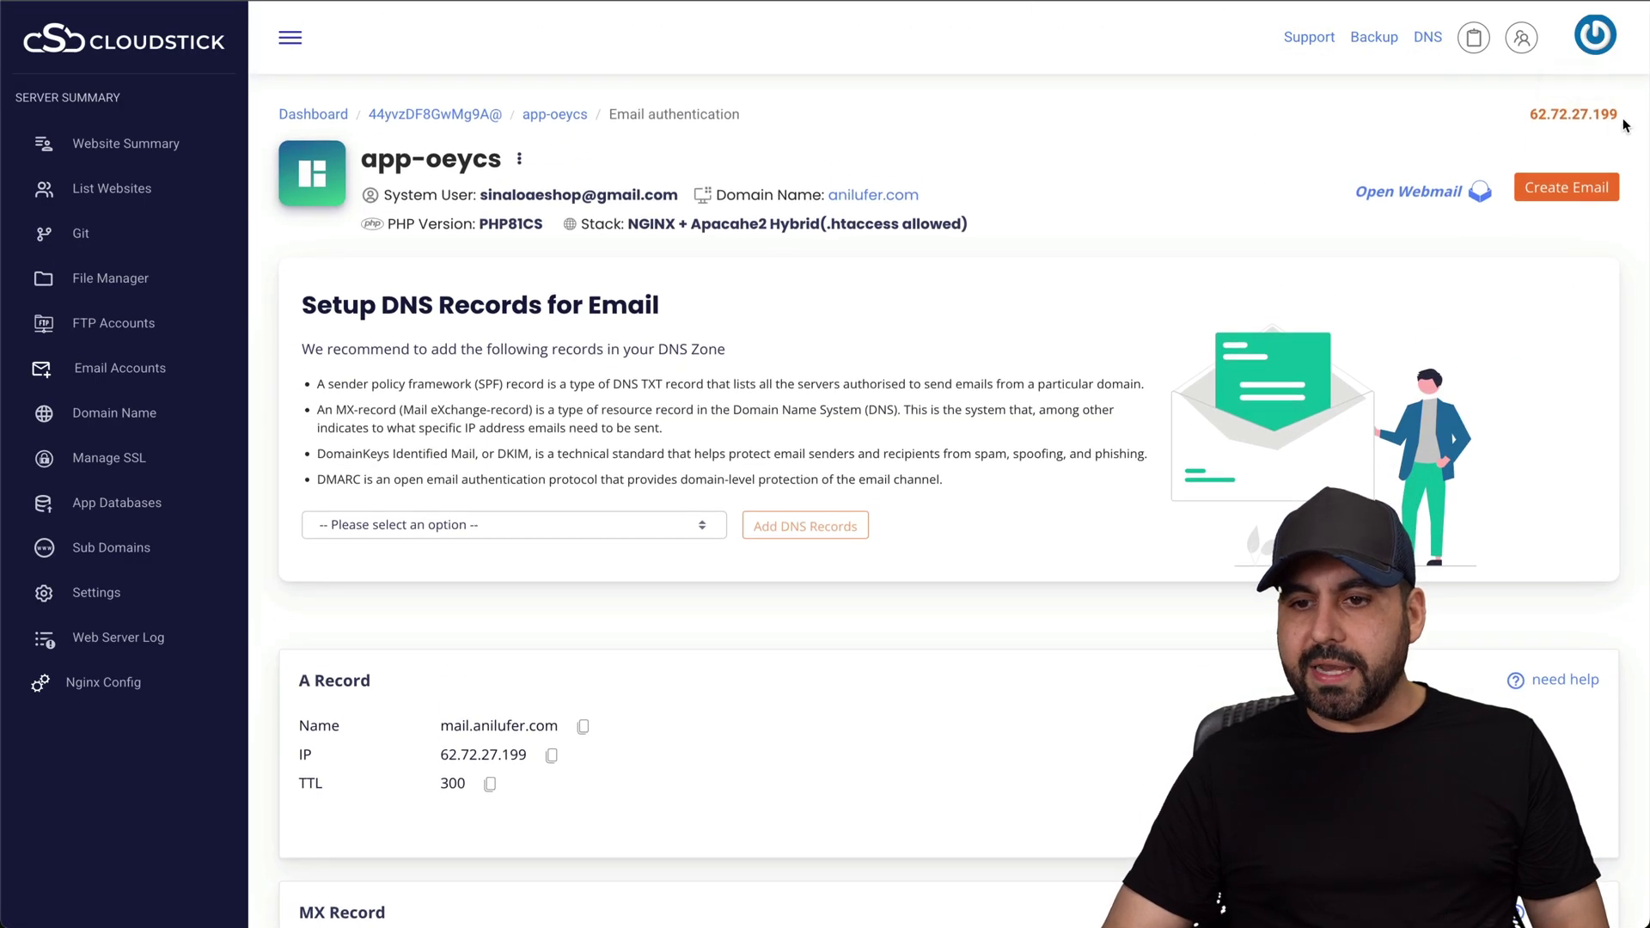
scroll(1250, 476, down, 6)
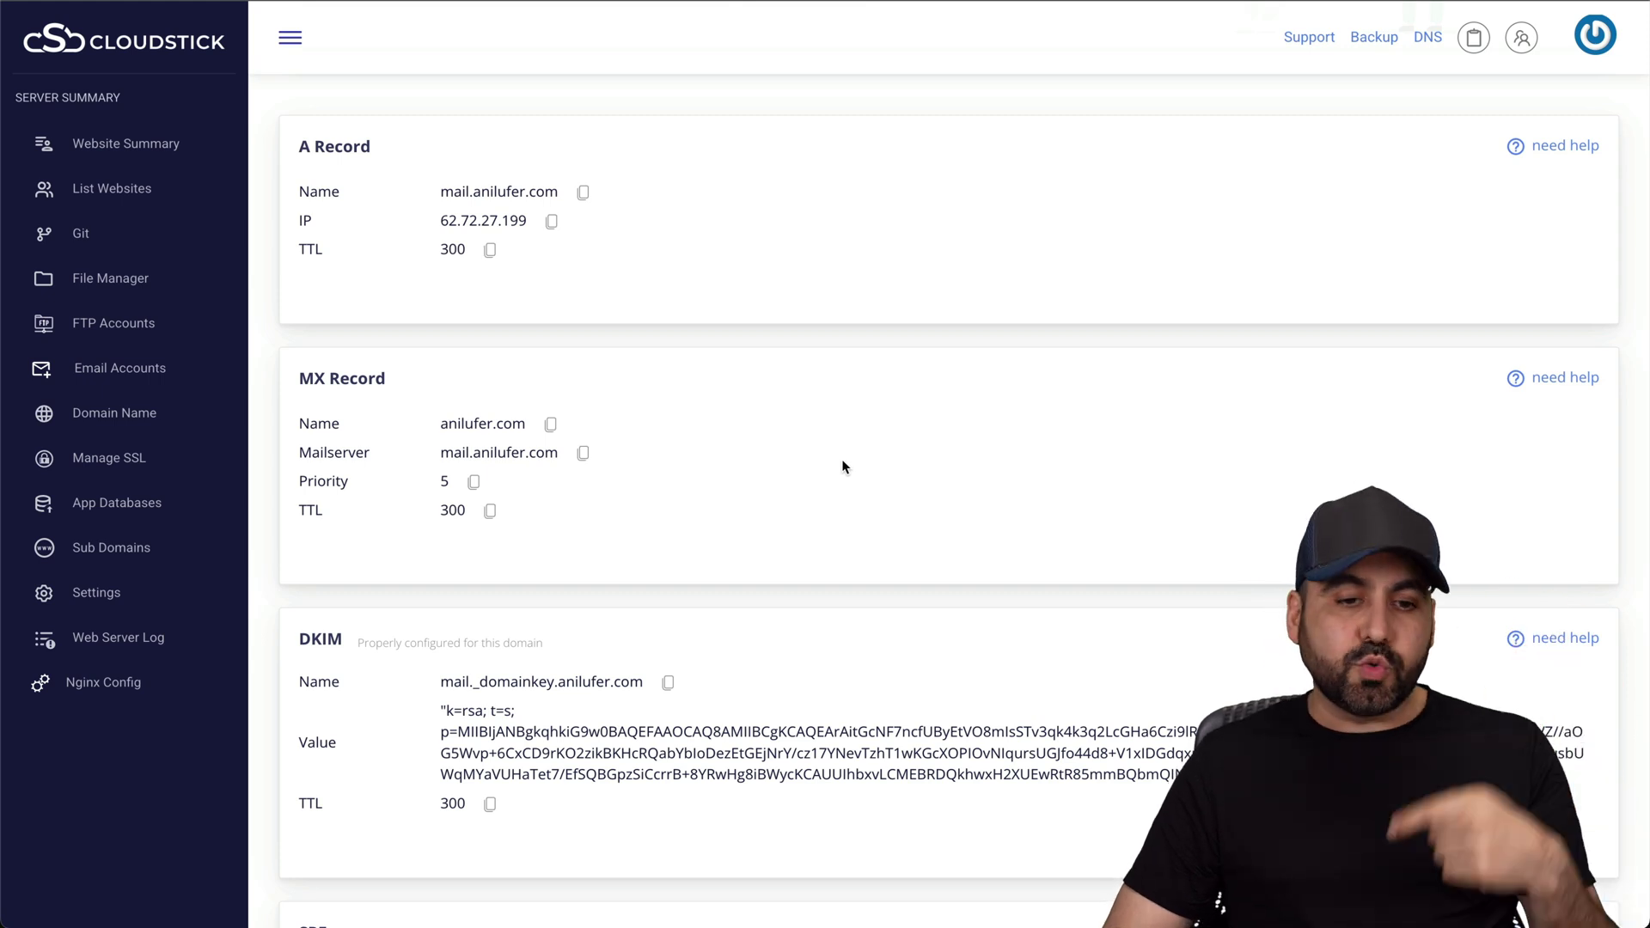
scroll(843, 464, down, 1)
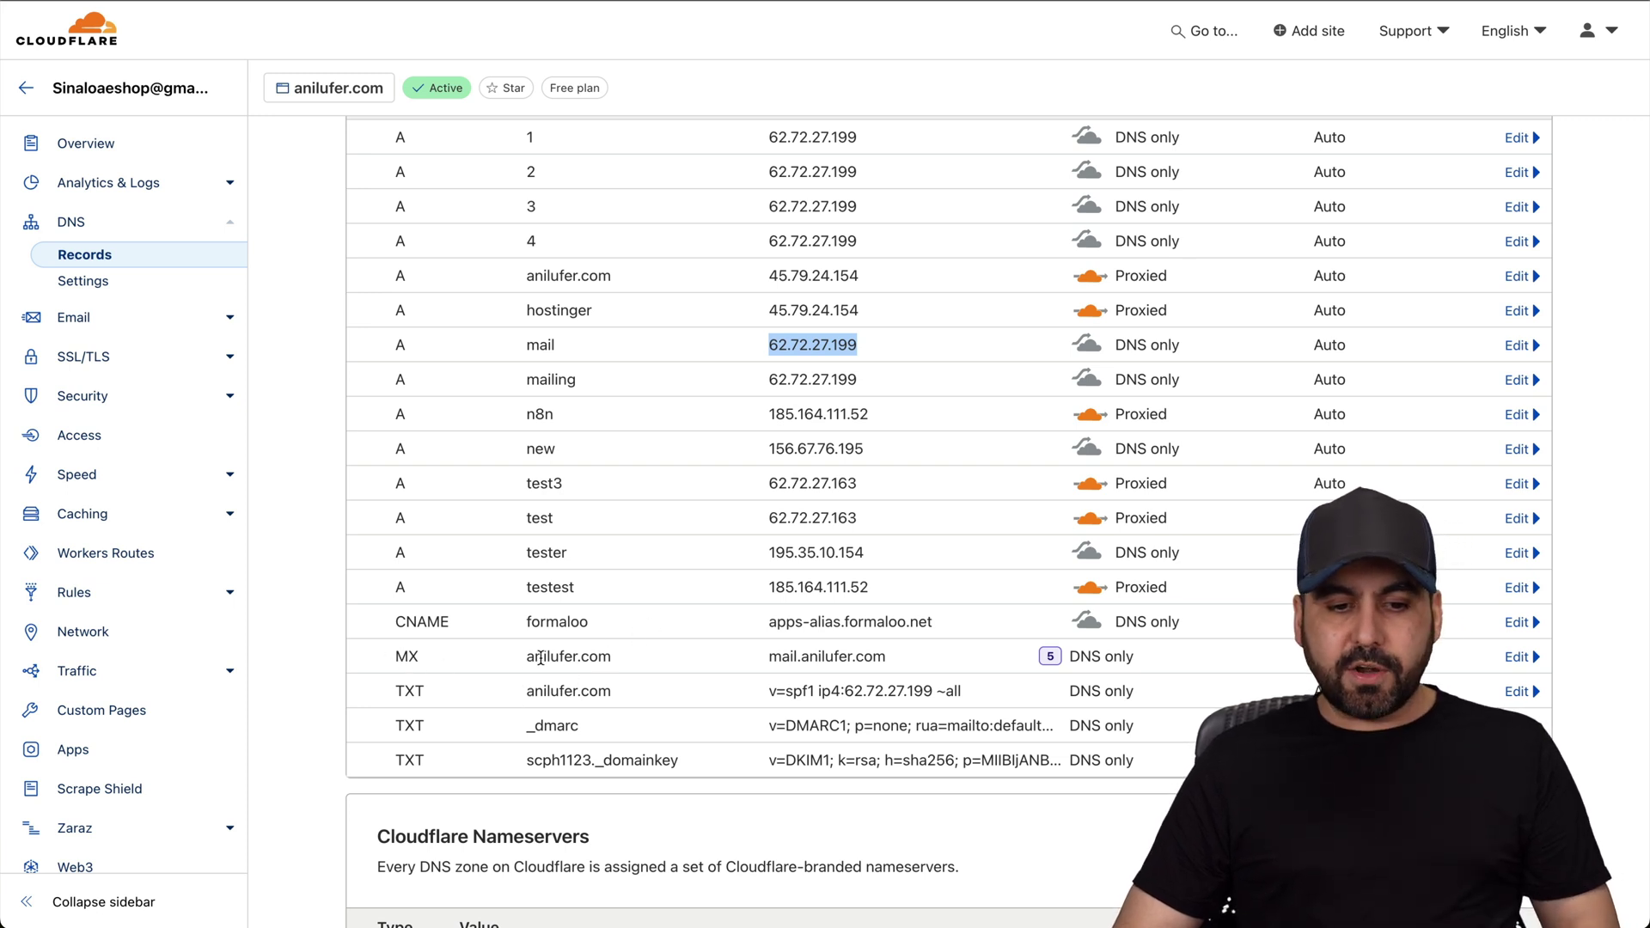
Add a new Cloudflare DNS record for anilufer.com, first picking MX as its type
scroll(961, 646, up, 5)
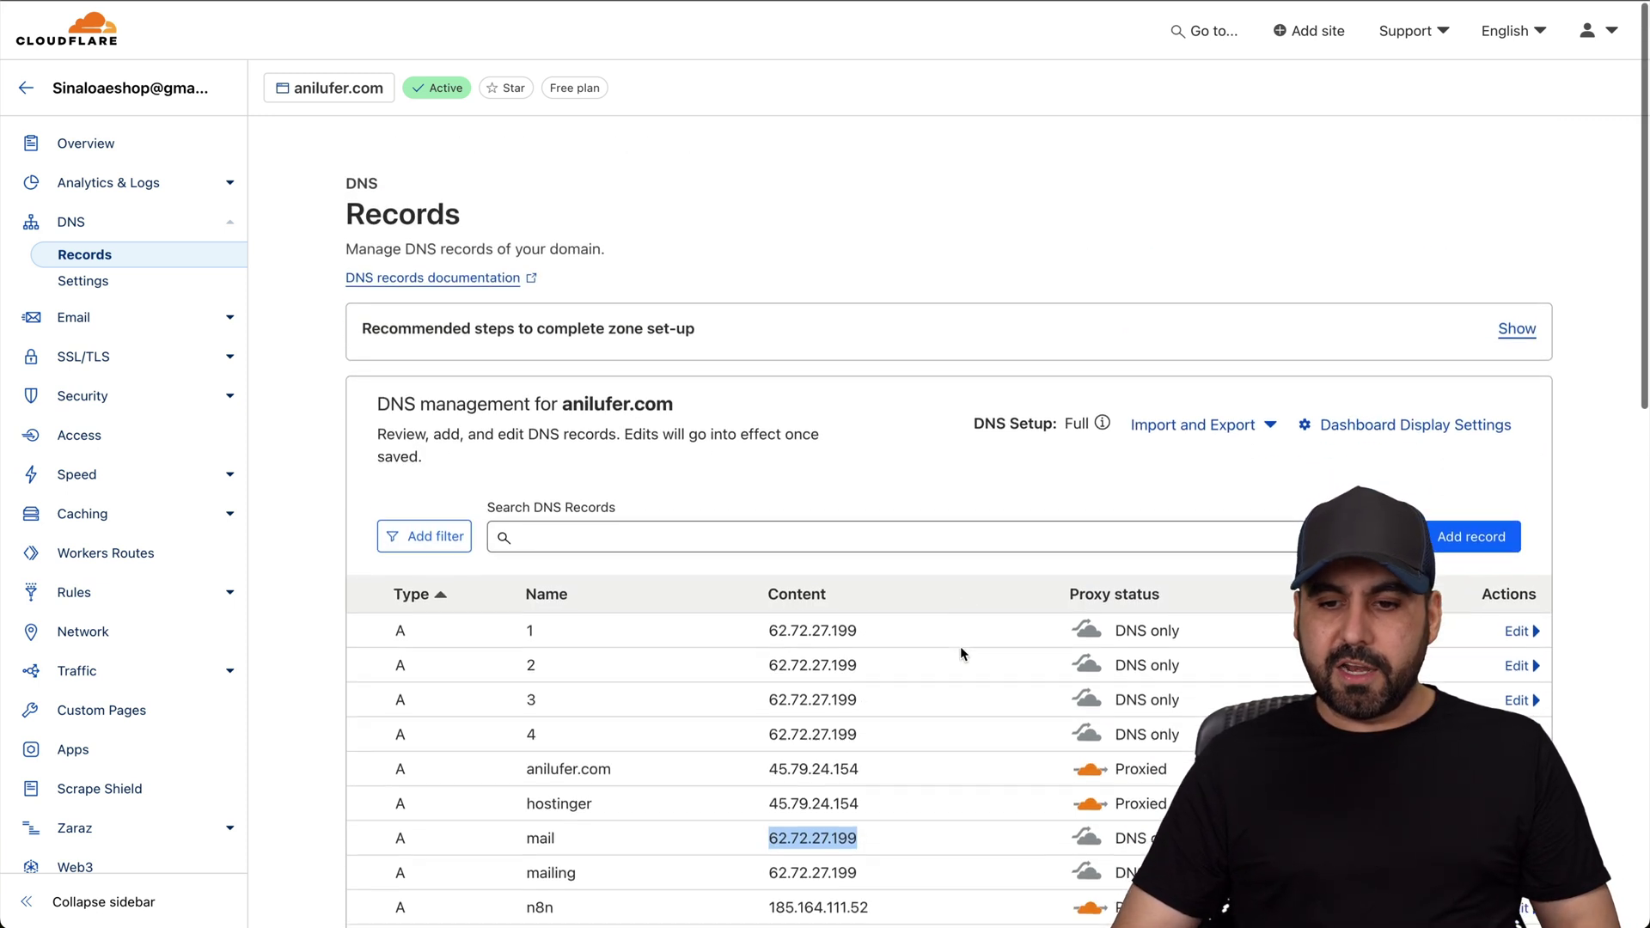
click(1451, 503)
scroll(1160, 602, down, 3)
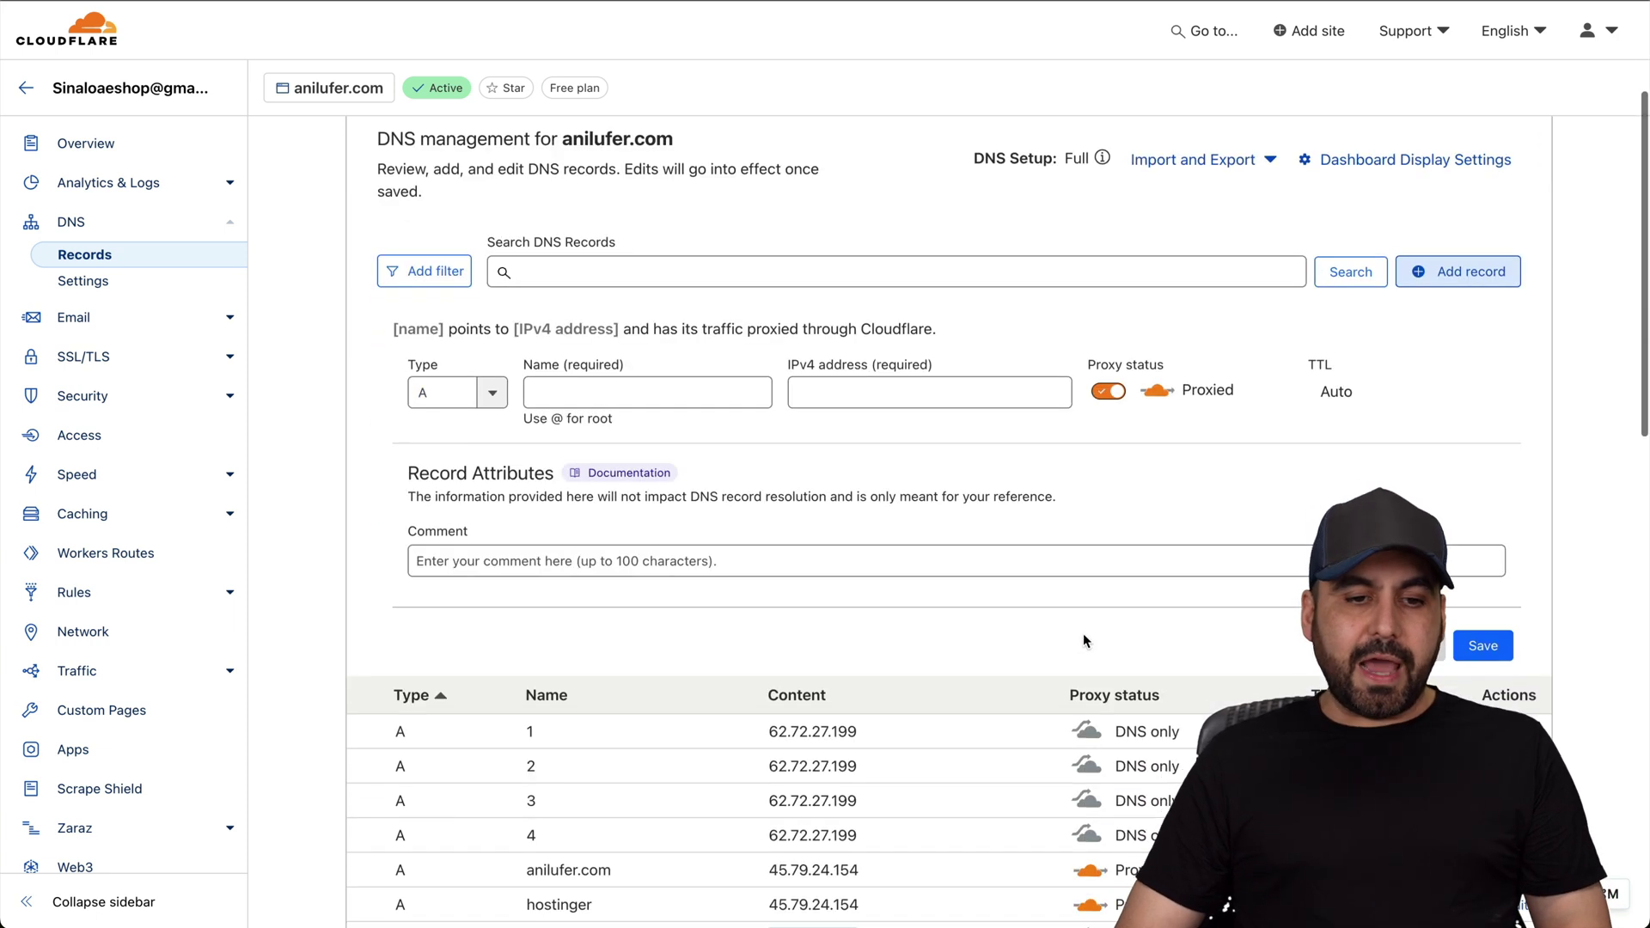
click(411, 393)
text(mx)
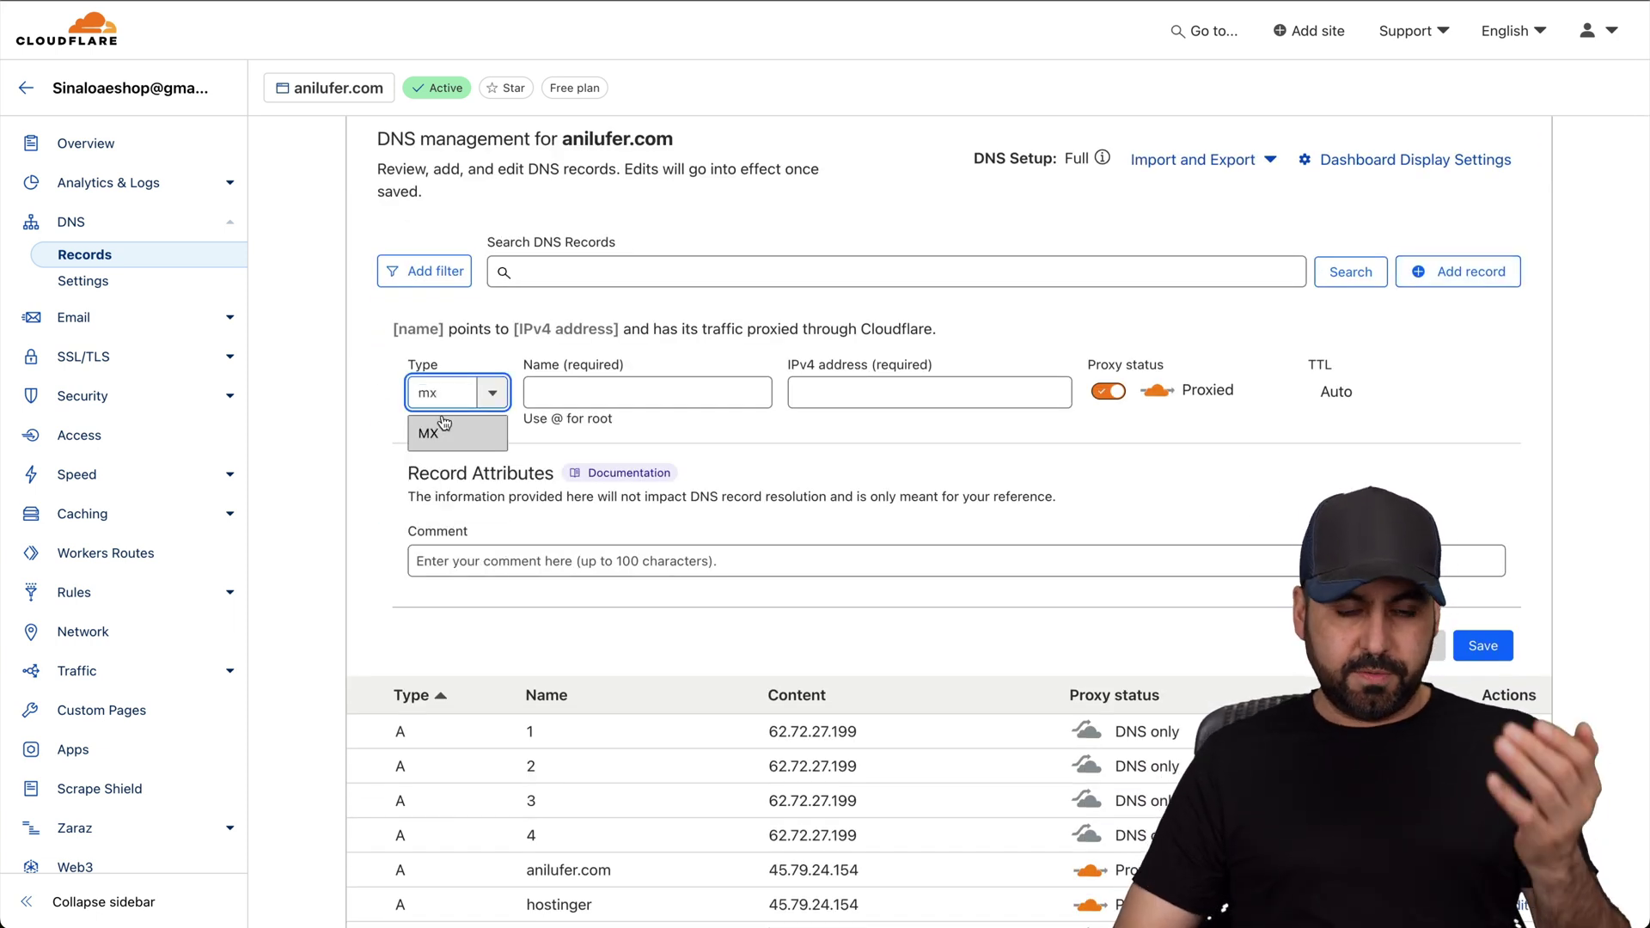
key(Return)
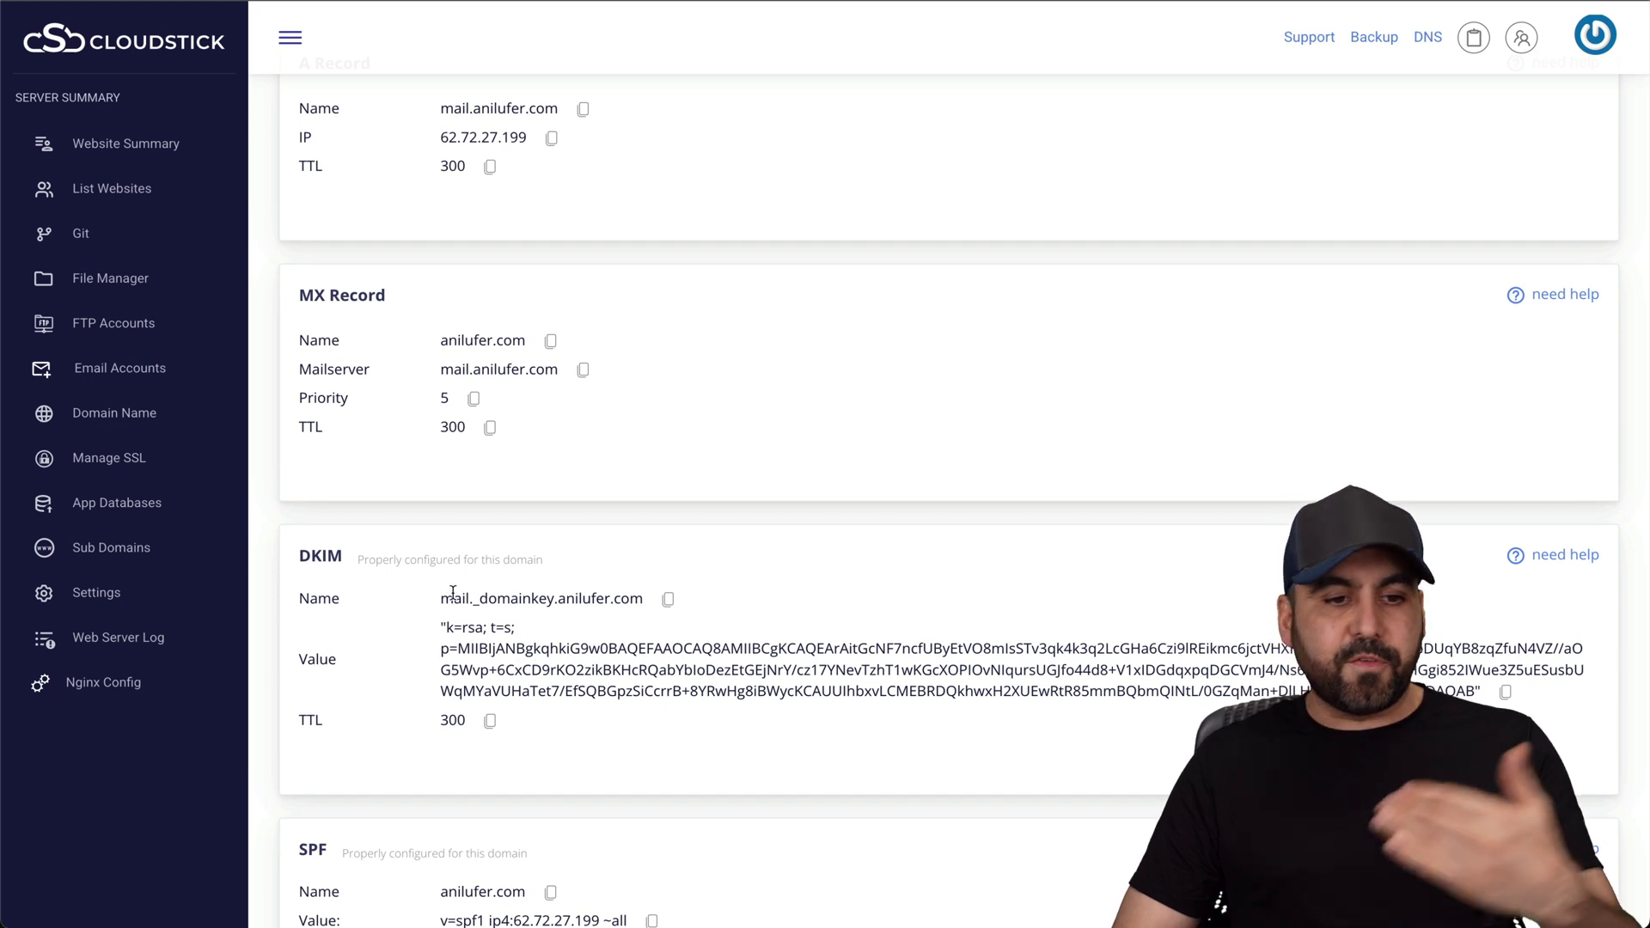
Change the new record's type to TXT
scroll(453, 593, down, 2)
scroll(453, 593, down, 5)
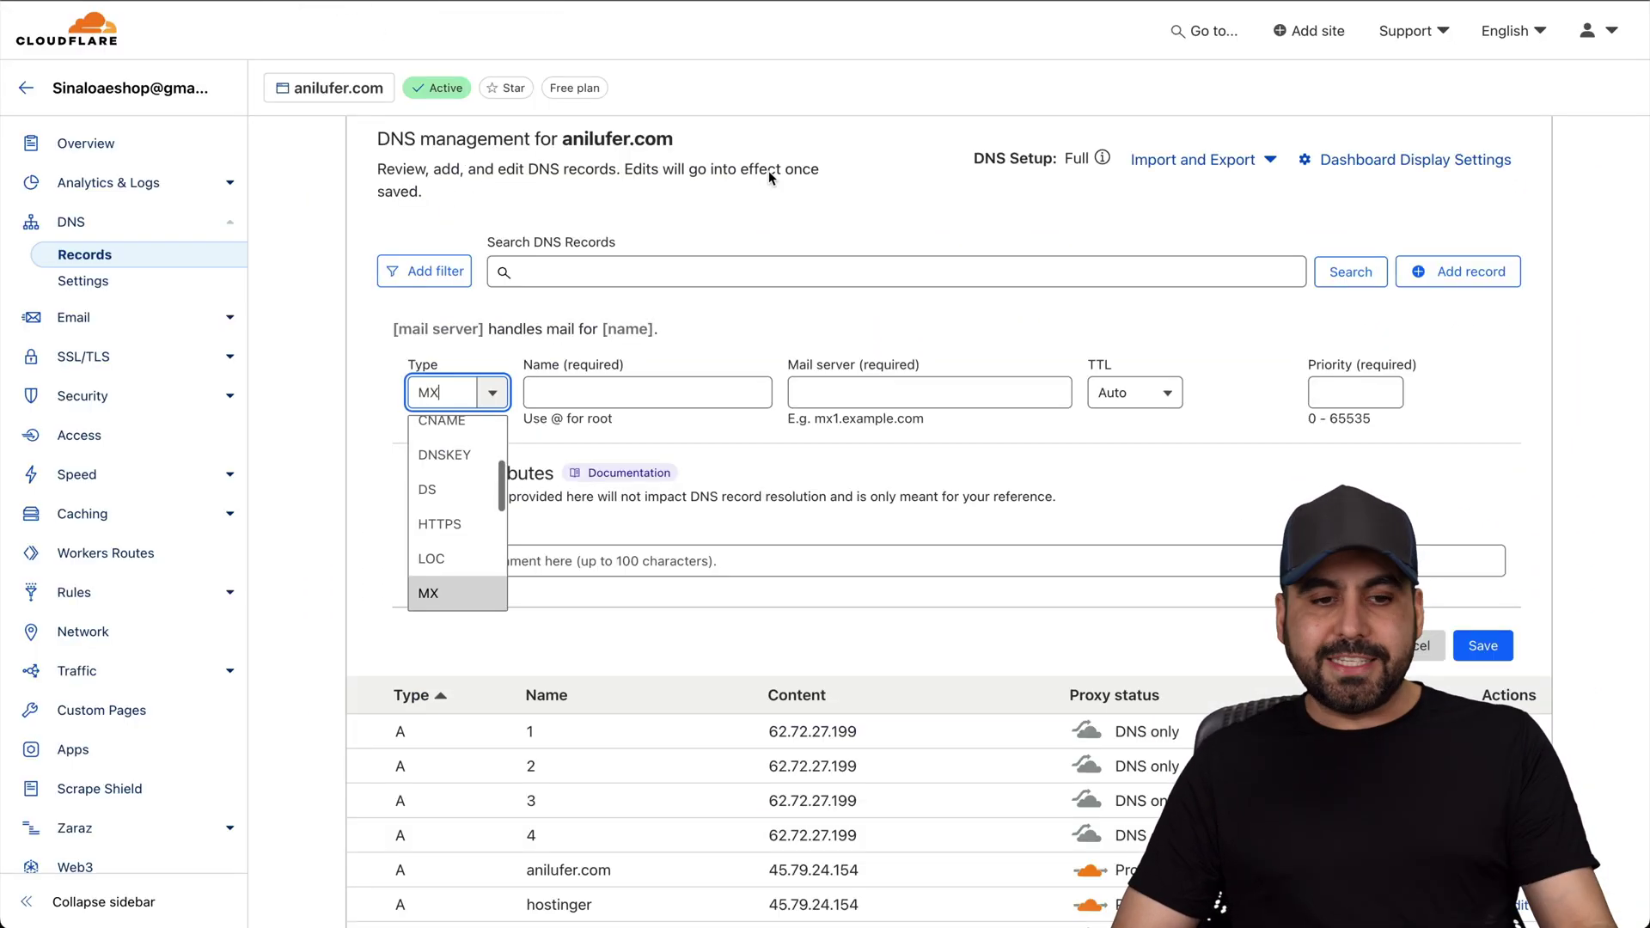
text(txt)
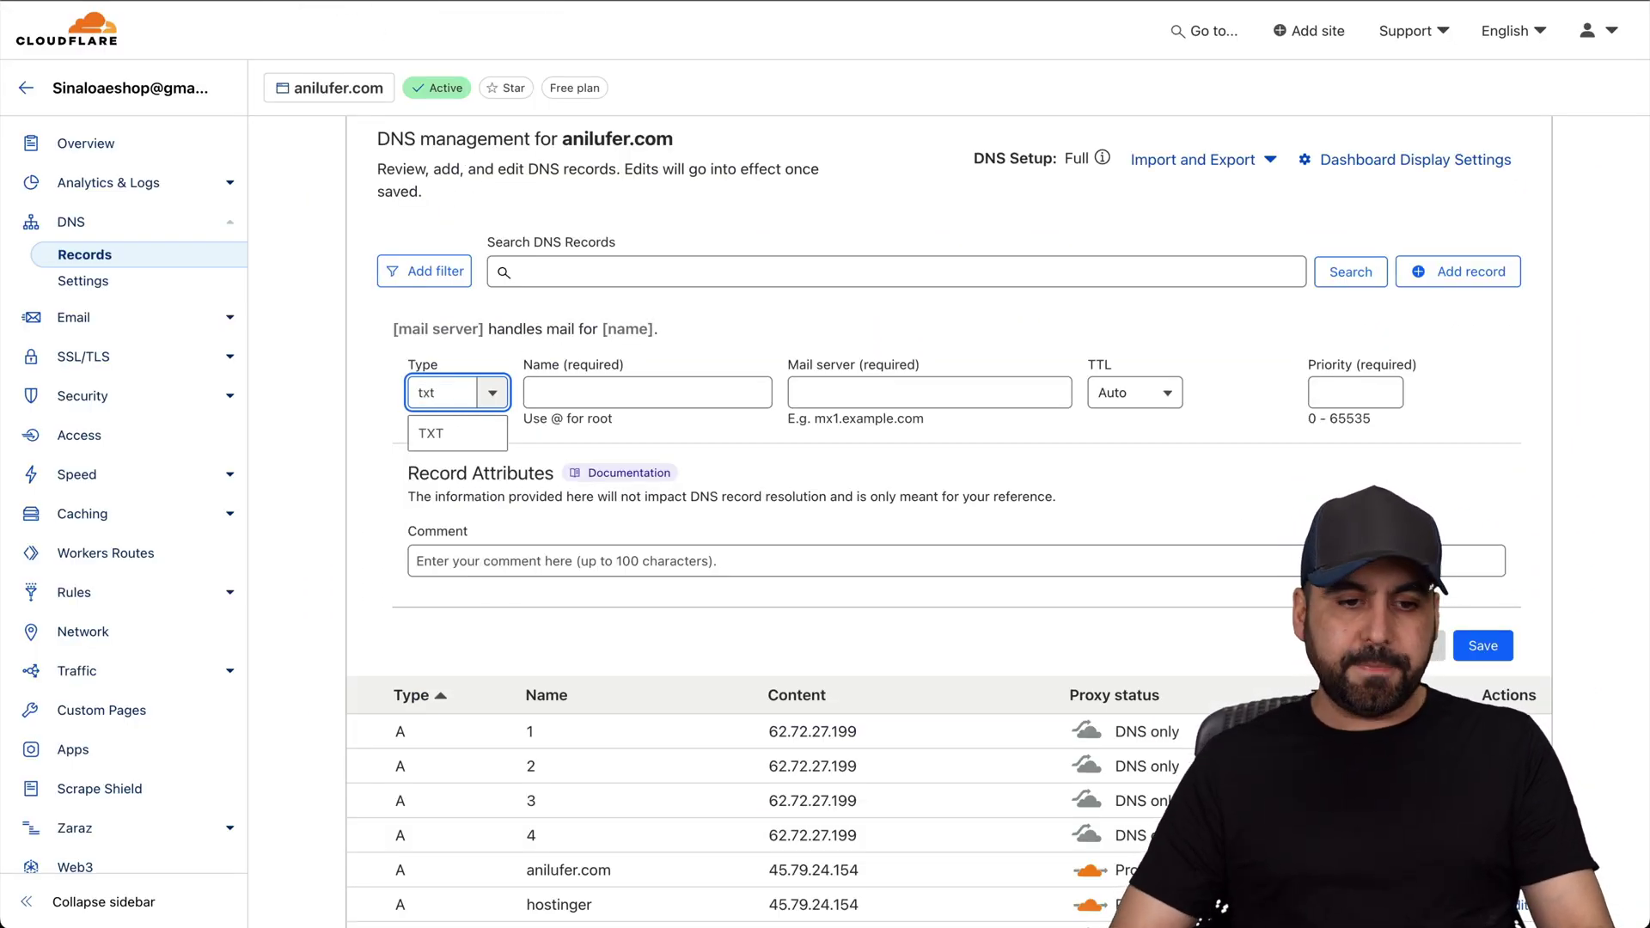
click(462, 446)
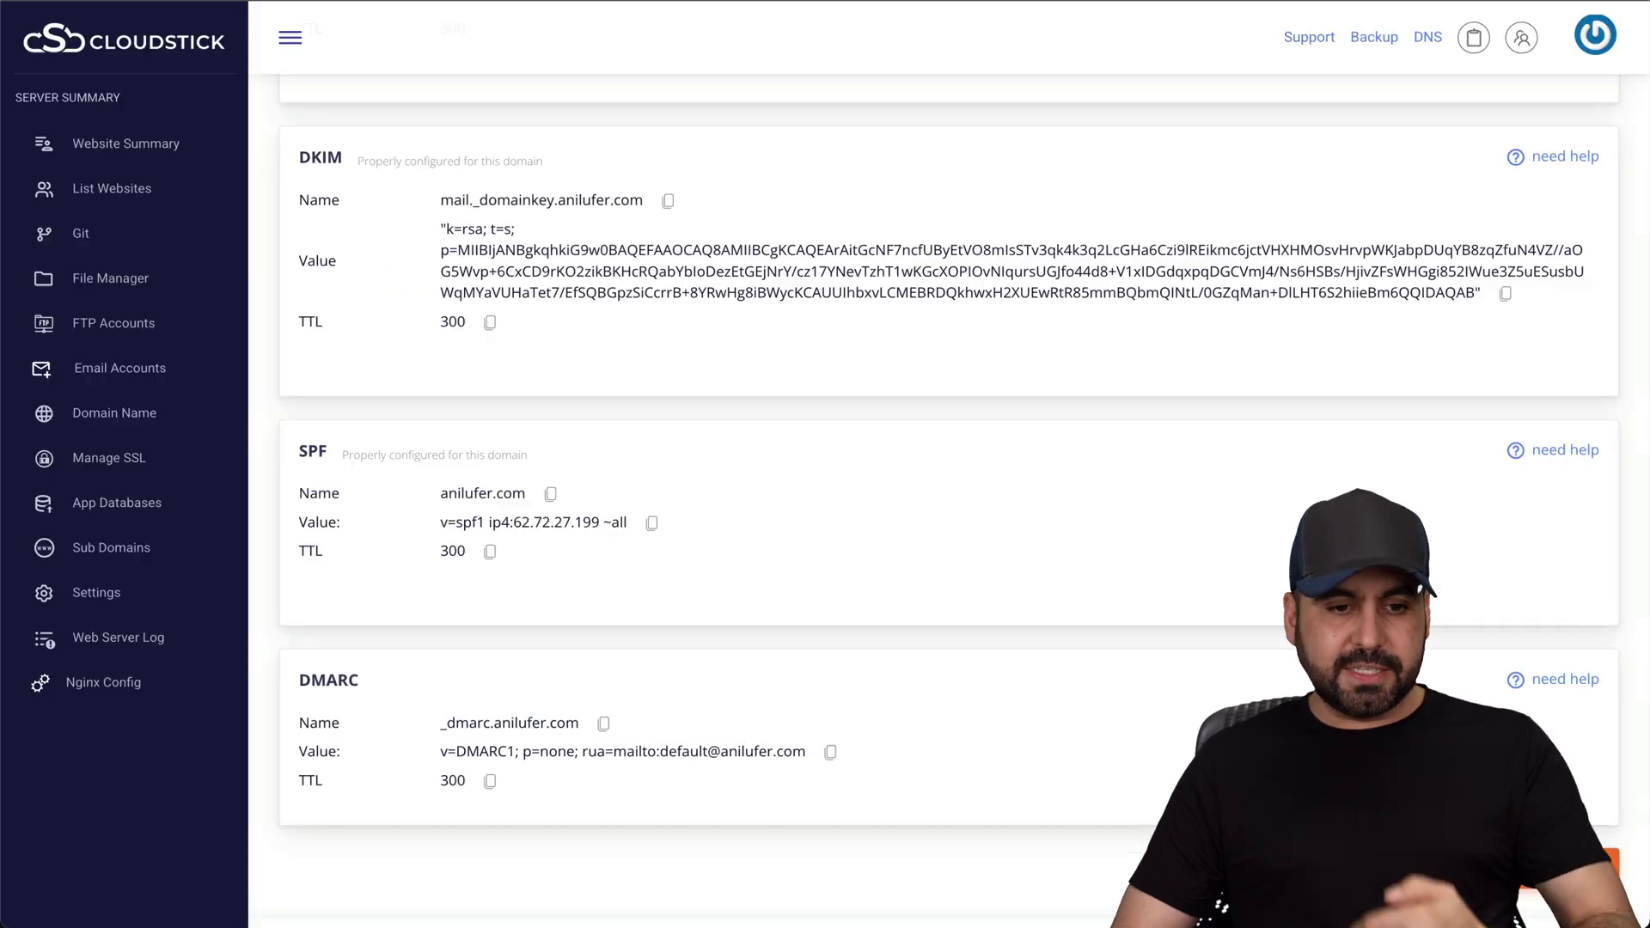
Fill Cloudflare's TXT record with name anilufer.com and content v=spf1 ip4:62.72.27.199 ~all, then show CloudStick's email accounts
scroll(785, 405, down, 1)
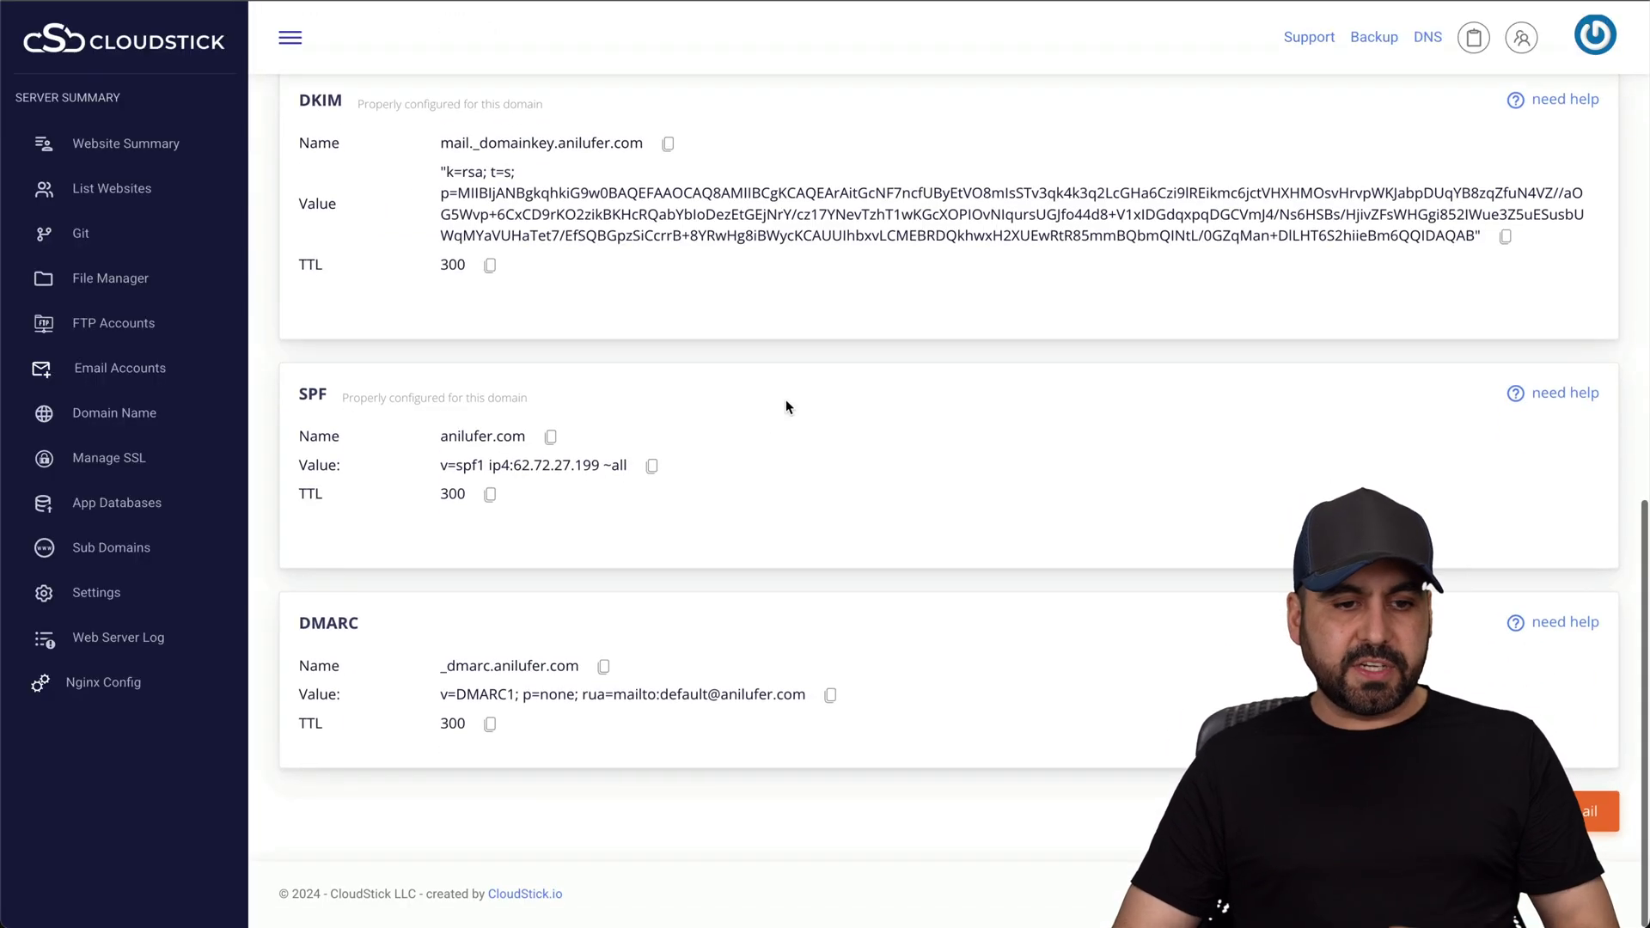
click(651, 466)
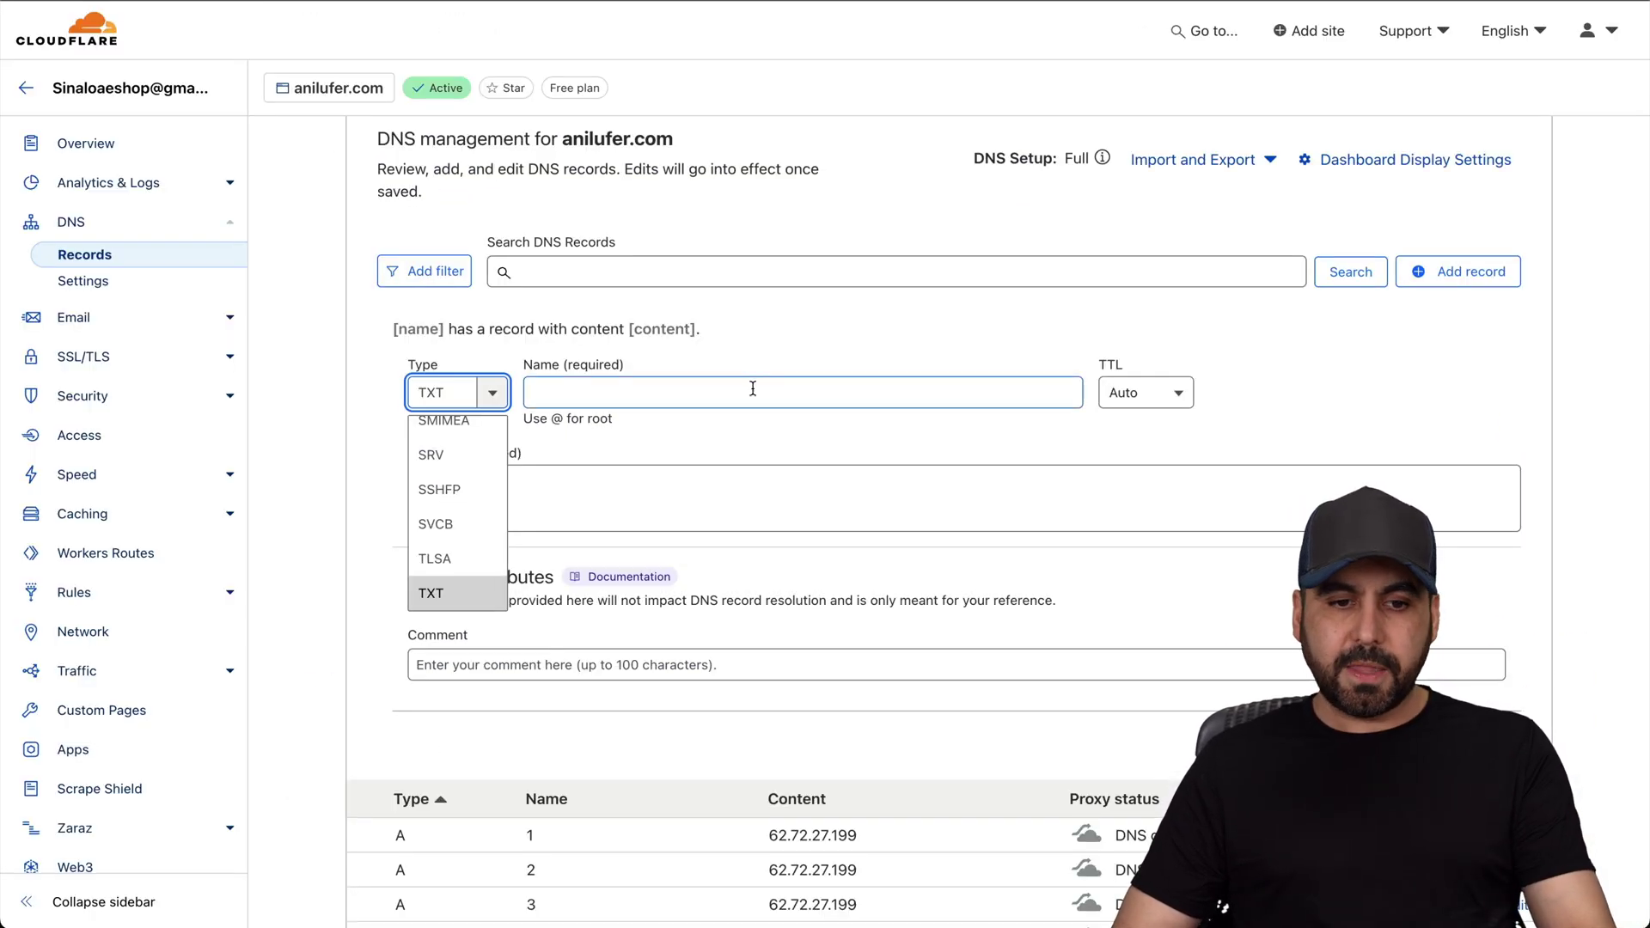
click(753, 388)
text(anilufer.com)
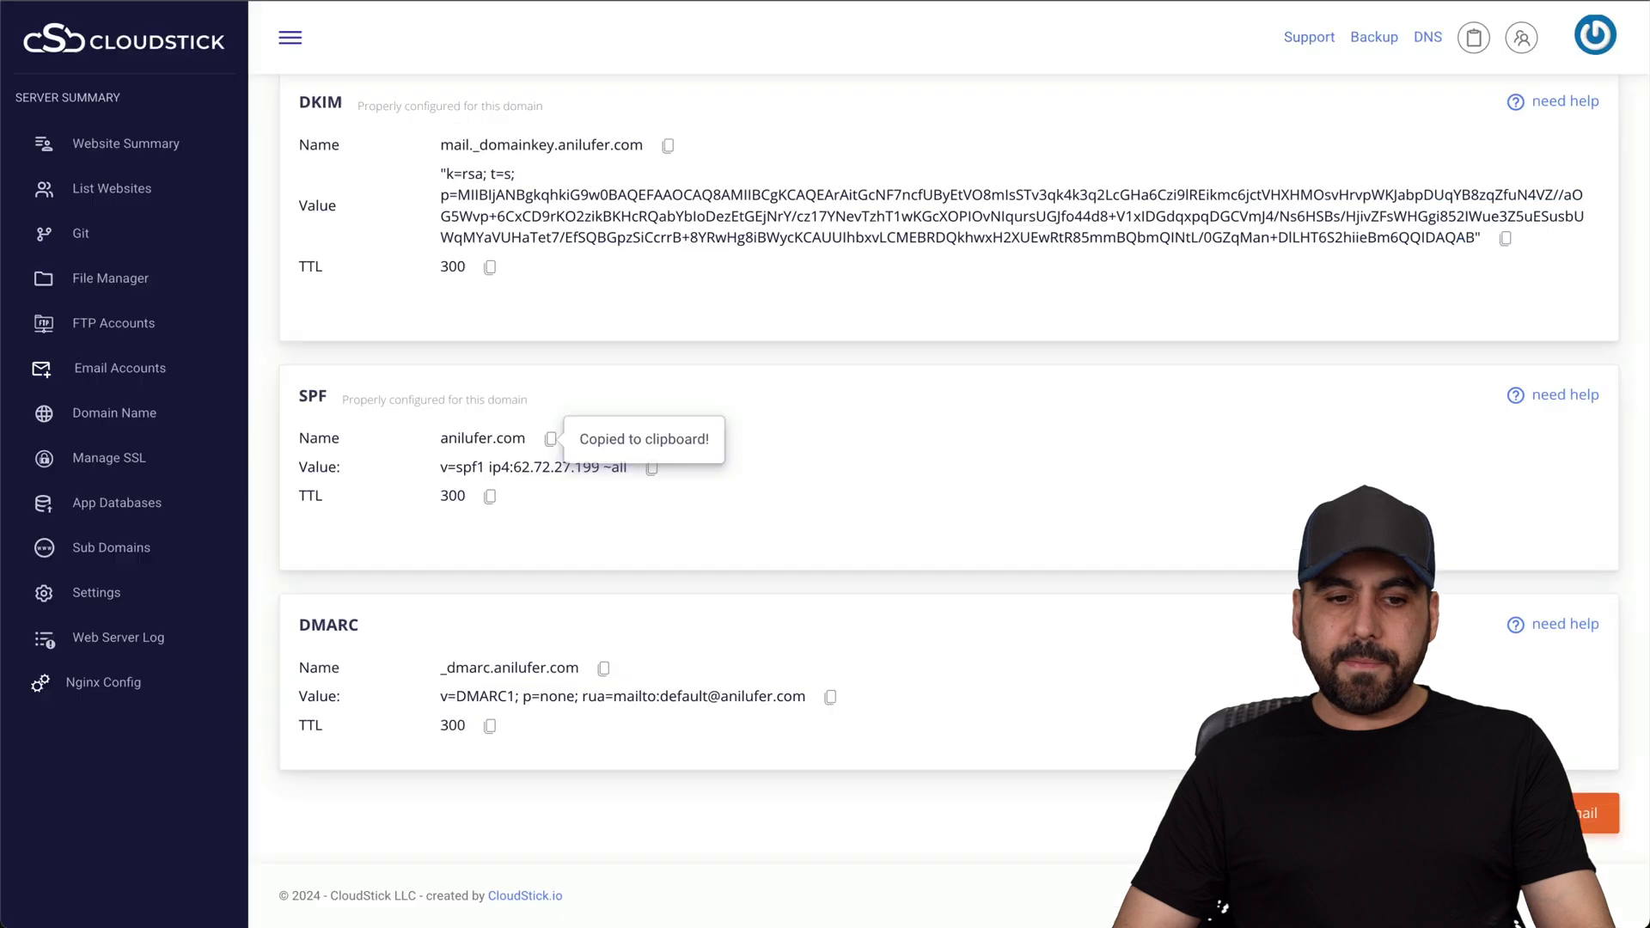
click(651, 468)
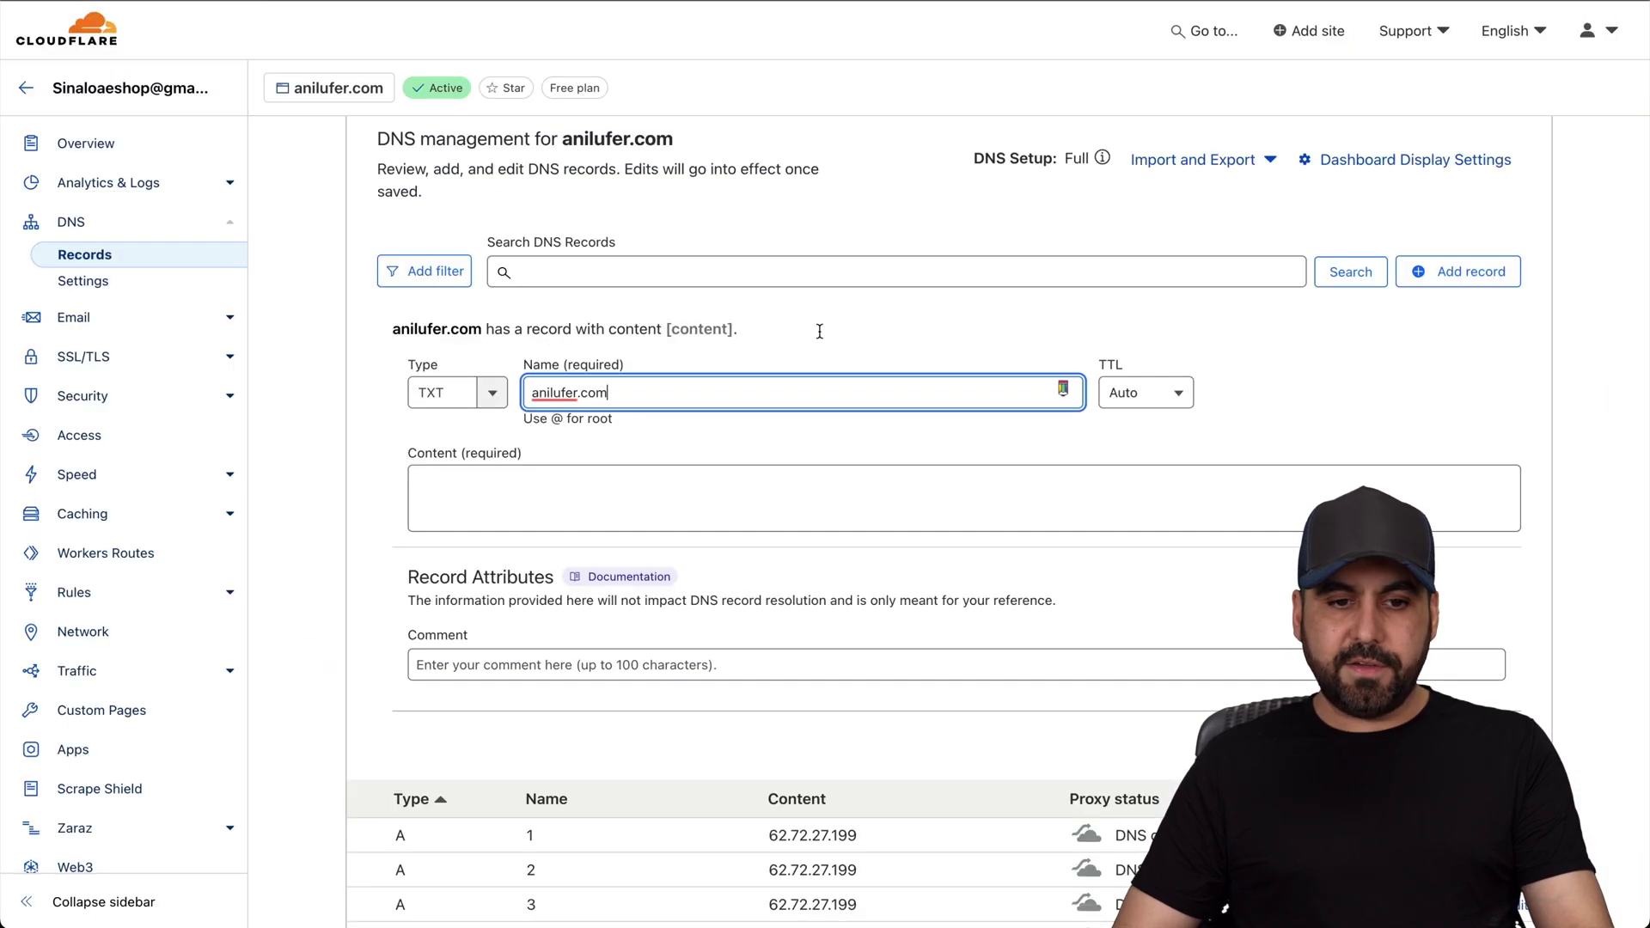
click(571, 479)
key(ctrl+v)
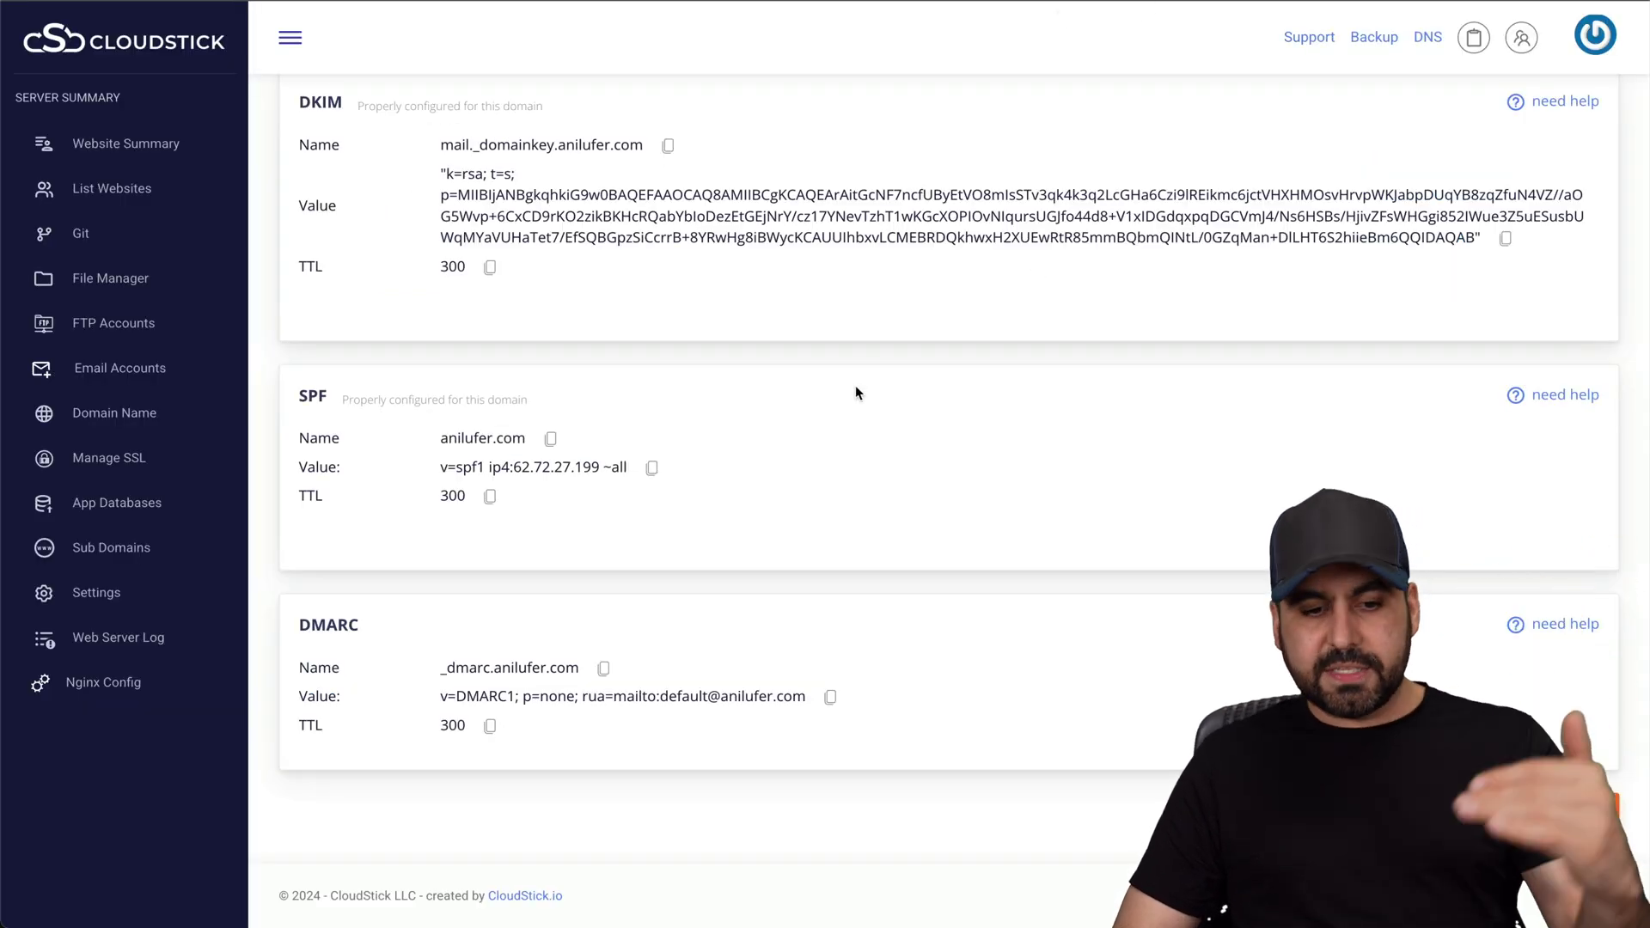
scroll(855, 393, up, 12)
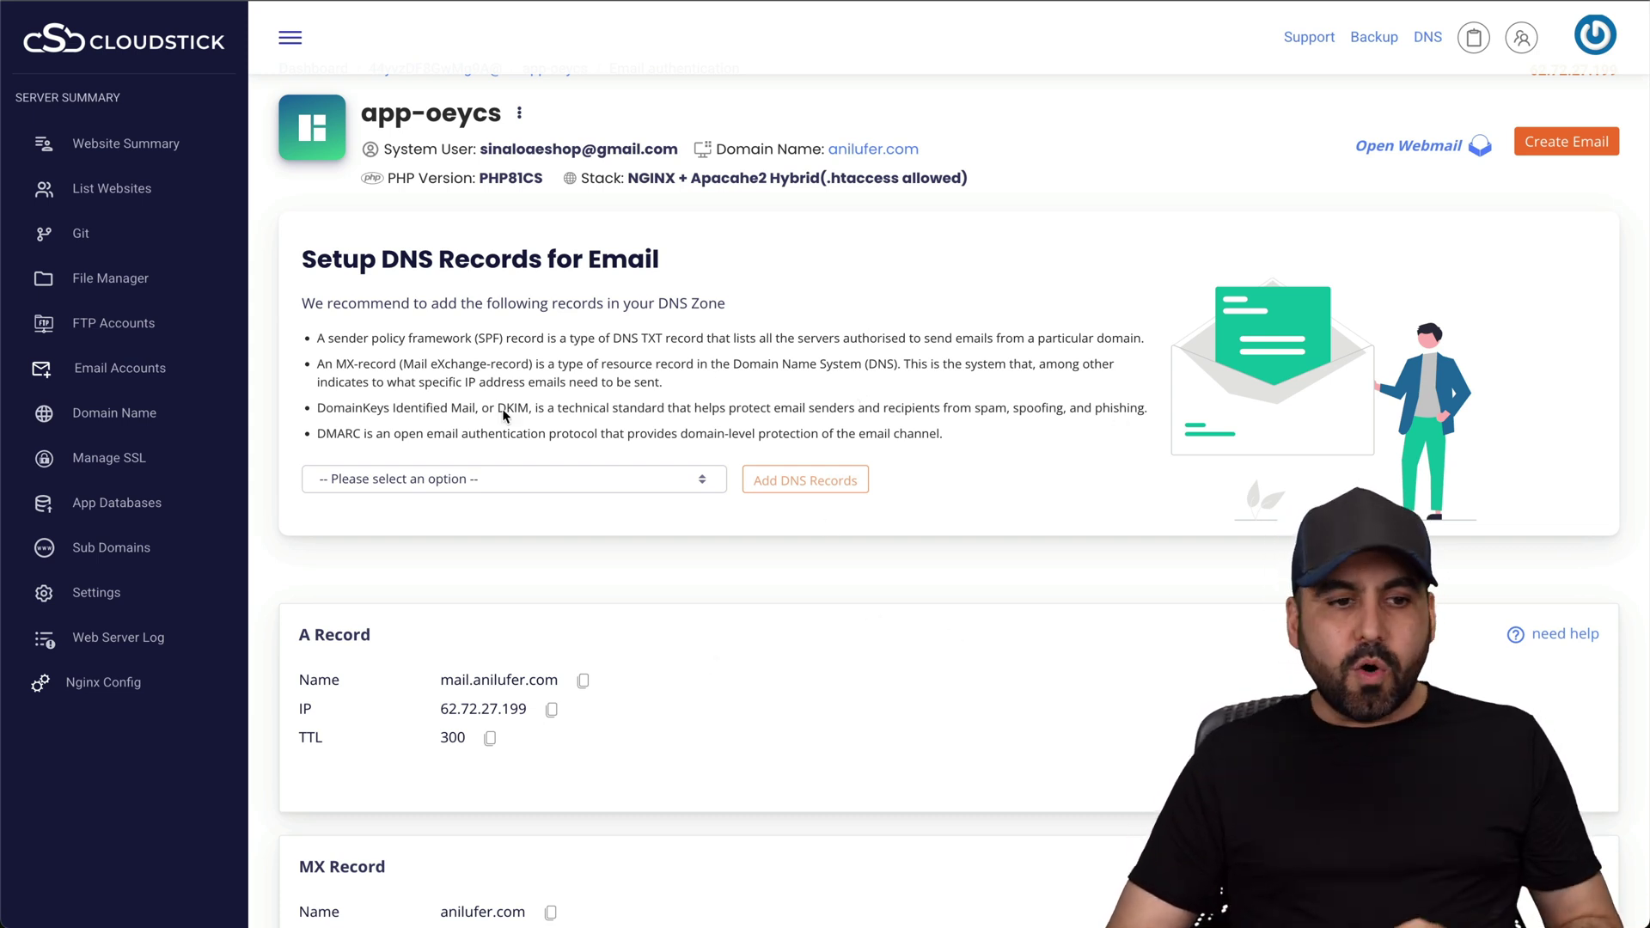
click(133, 367)
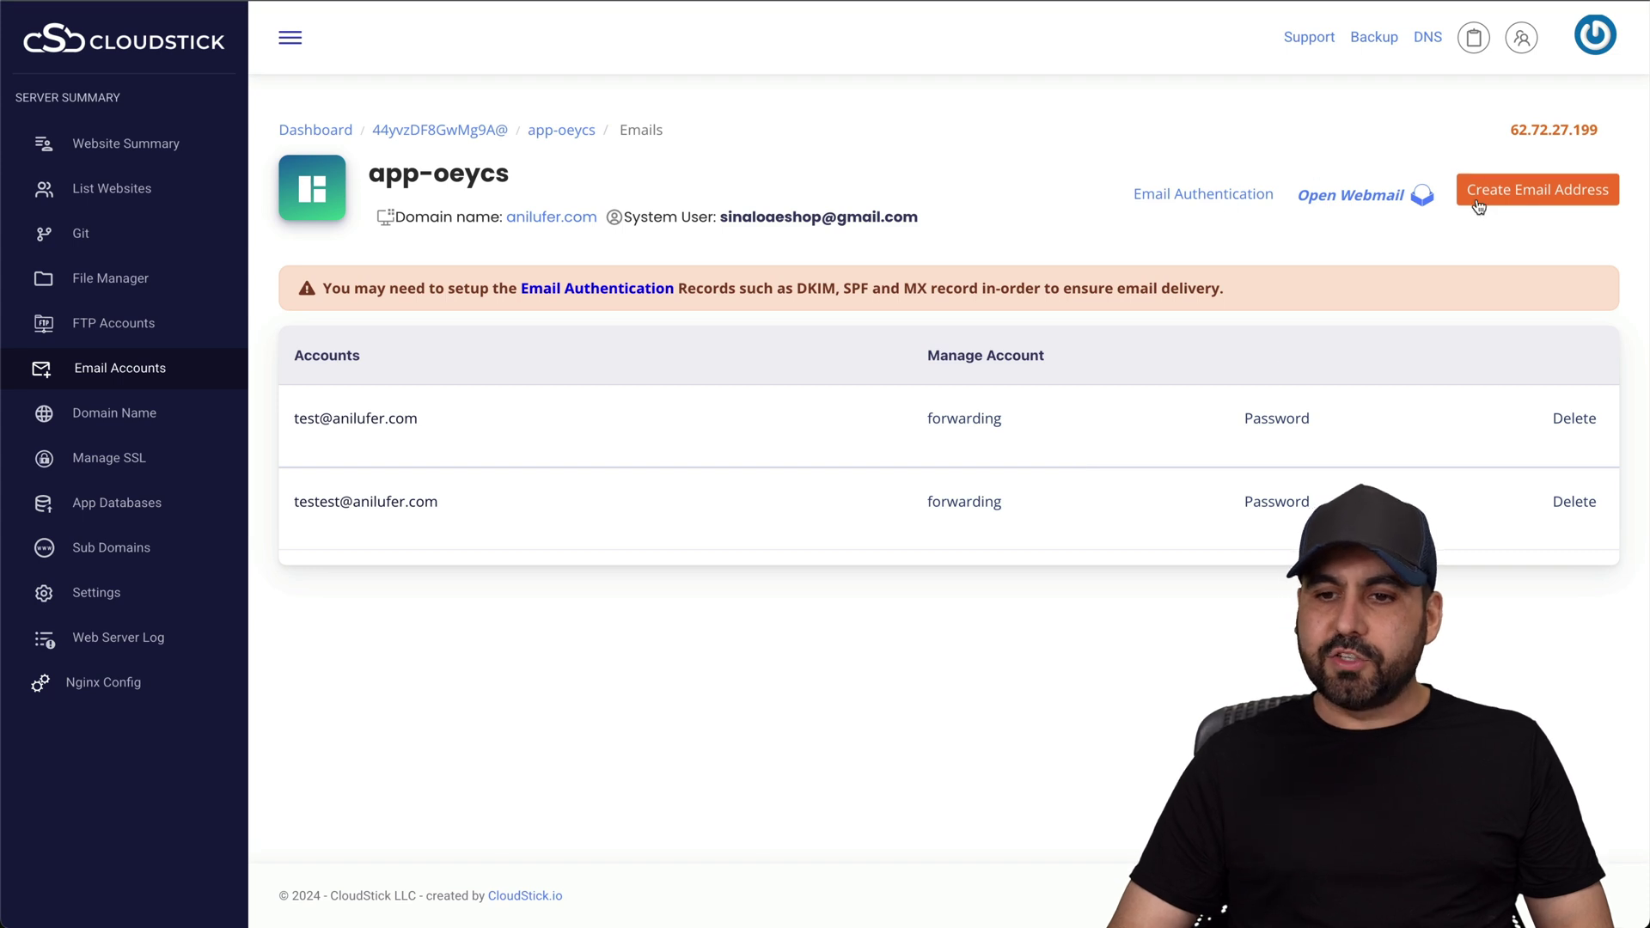
click(1477, 190)
click(1419, 146)
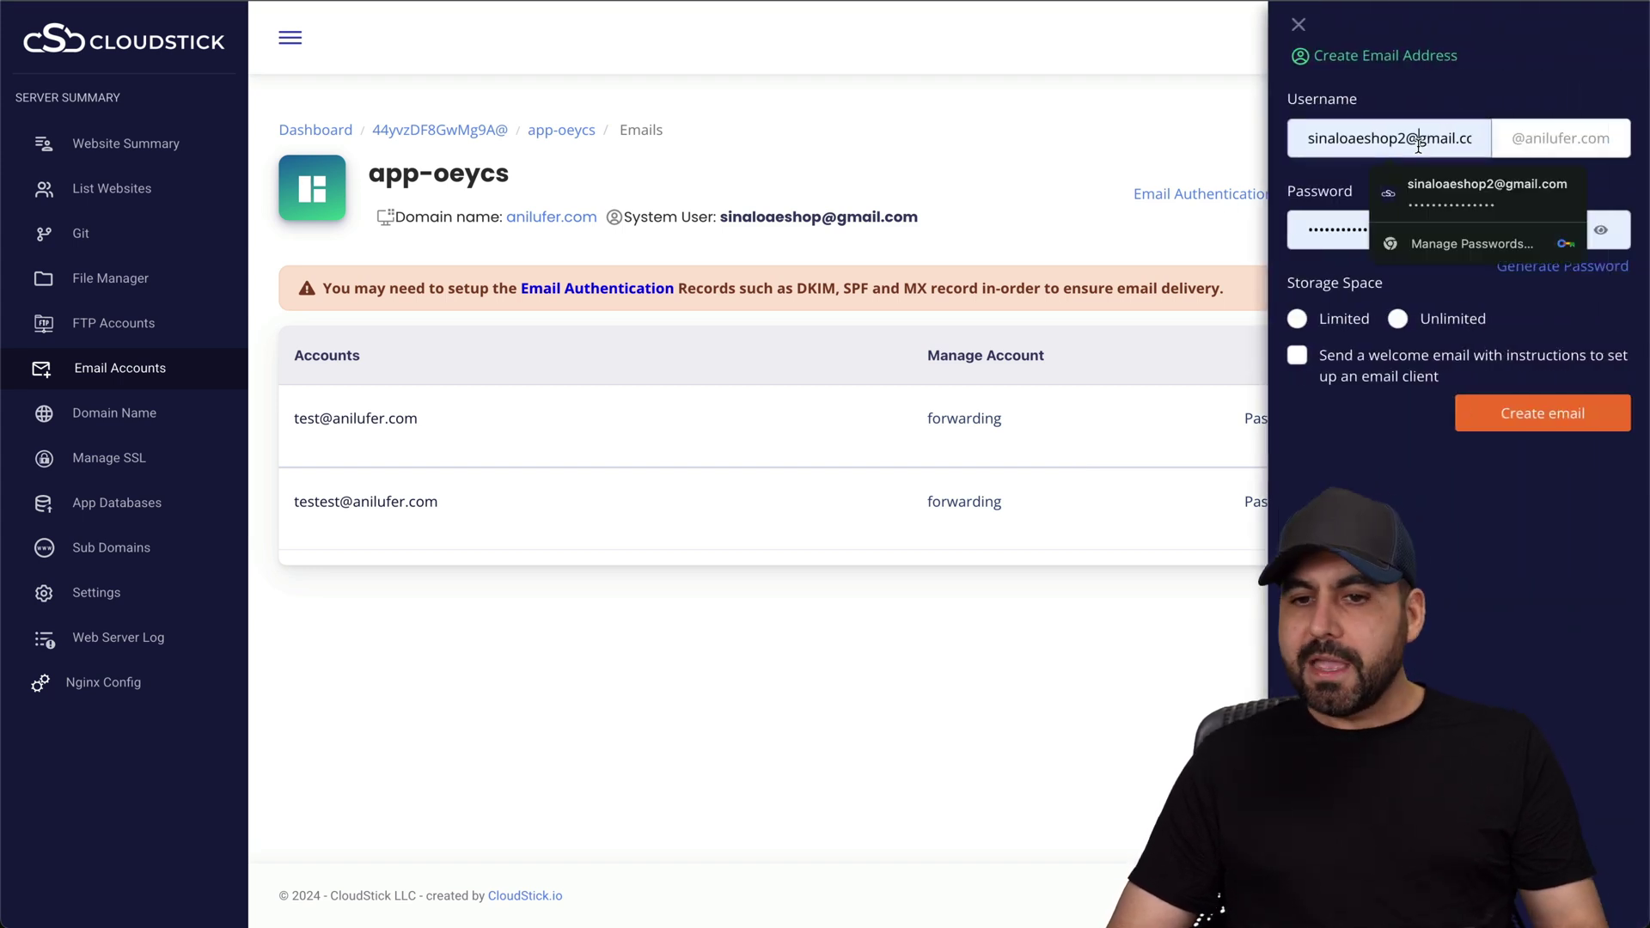
key(ctrl+a)
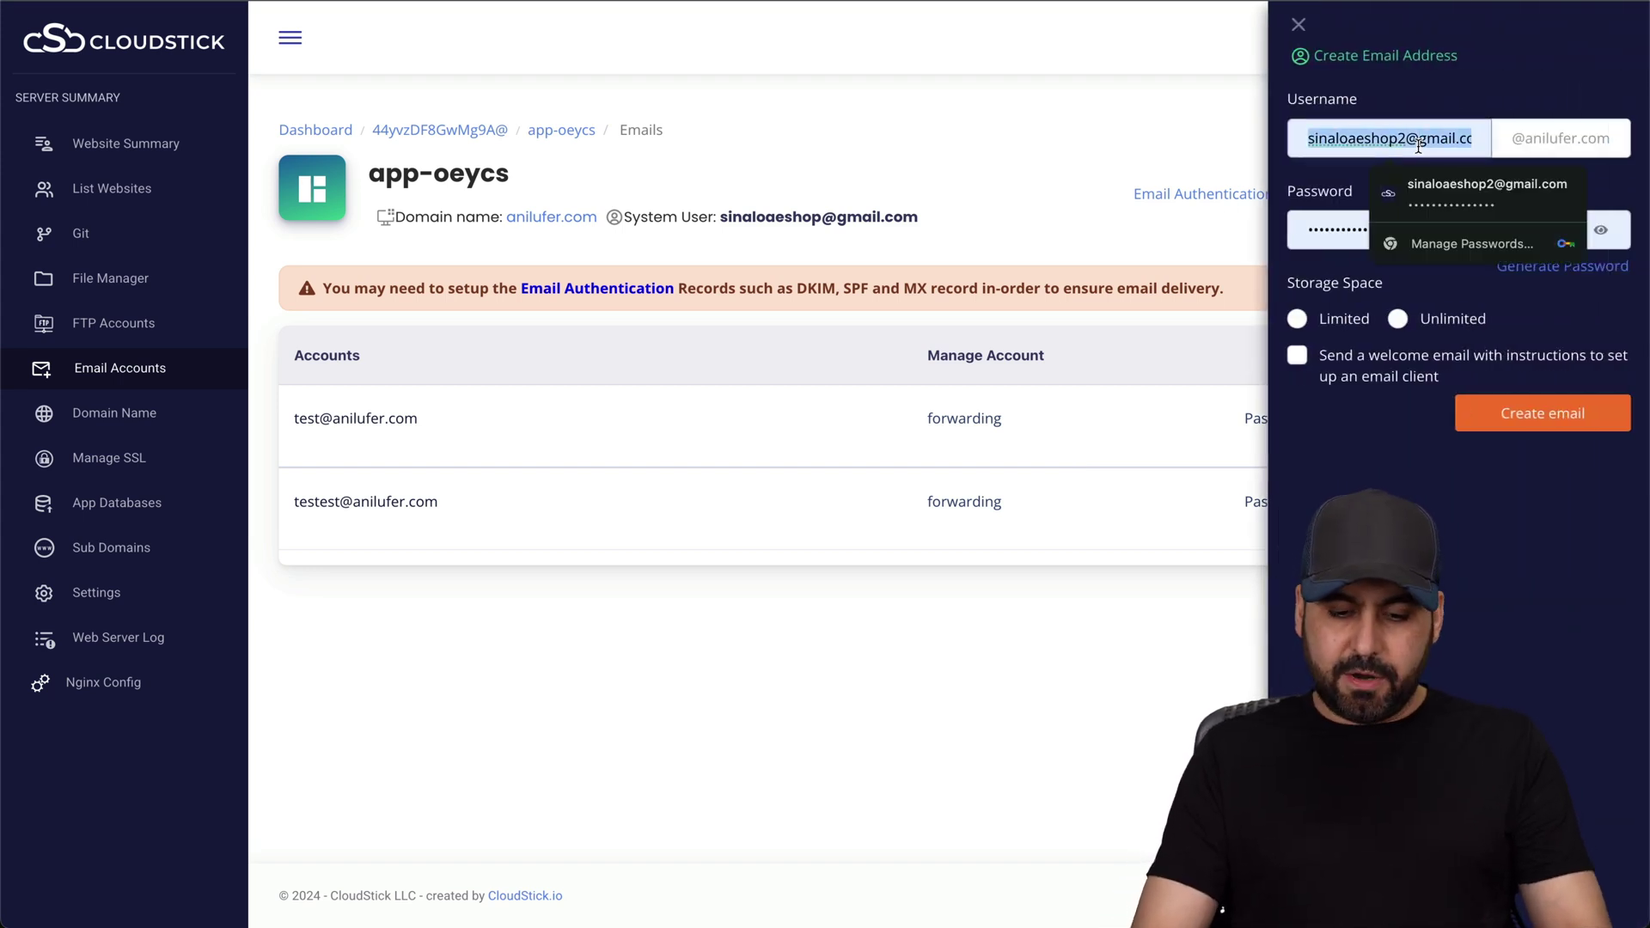
text(Georg)
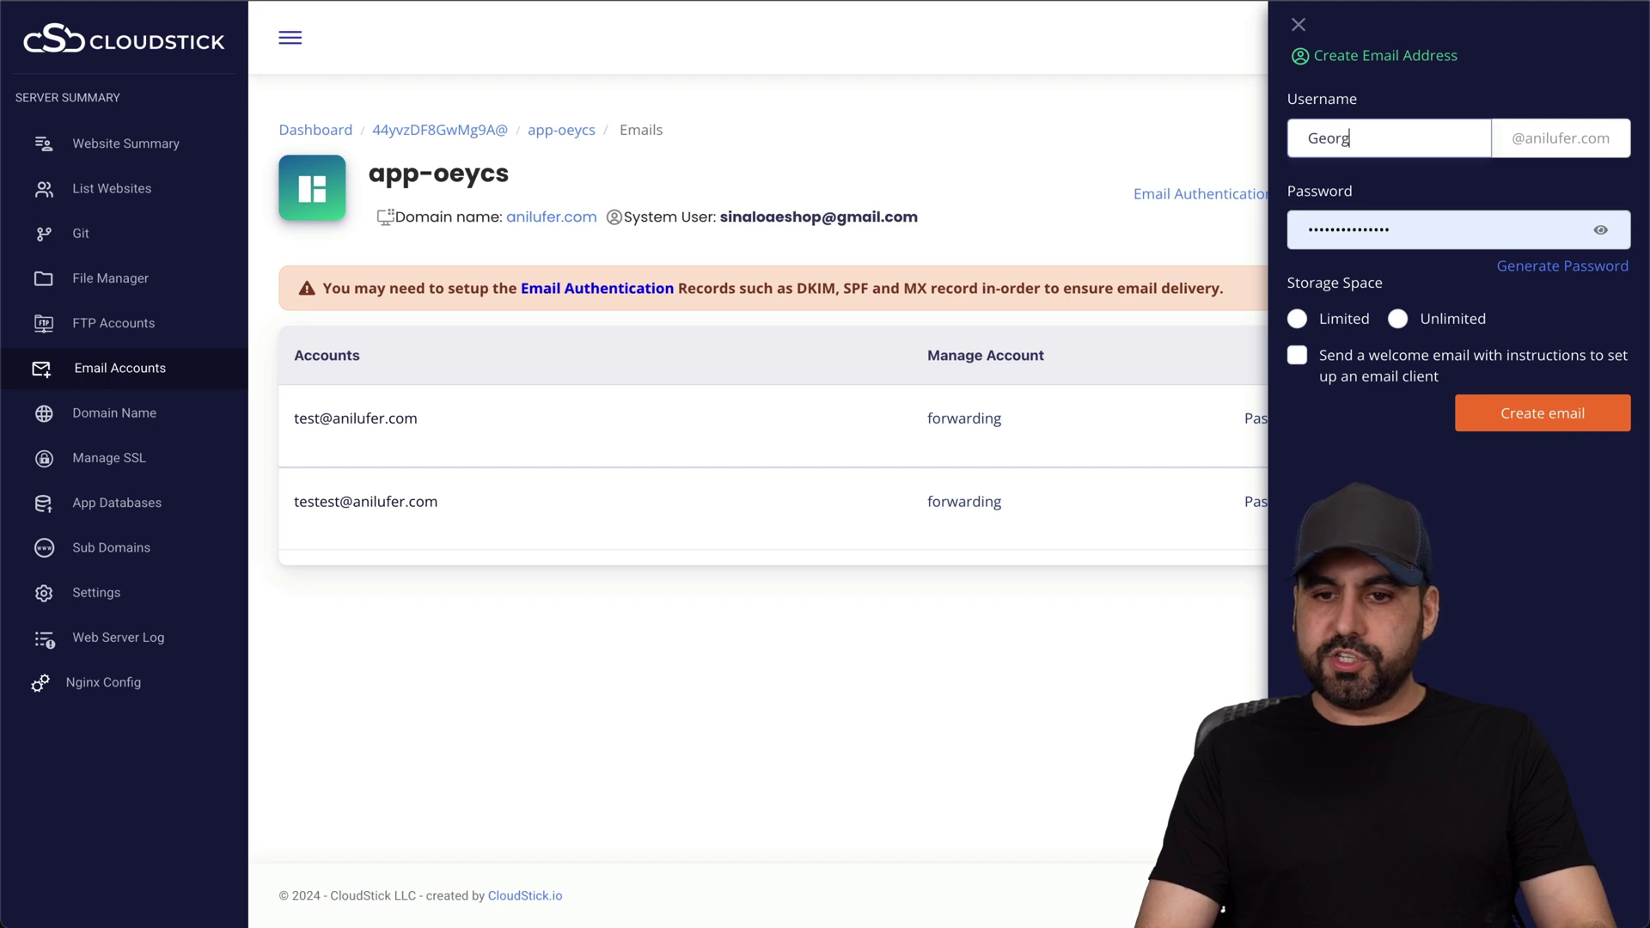
text(e)
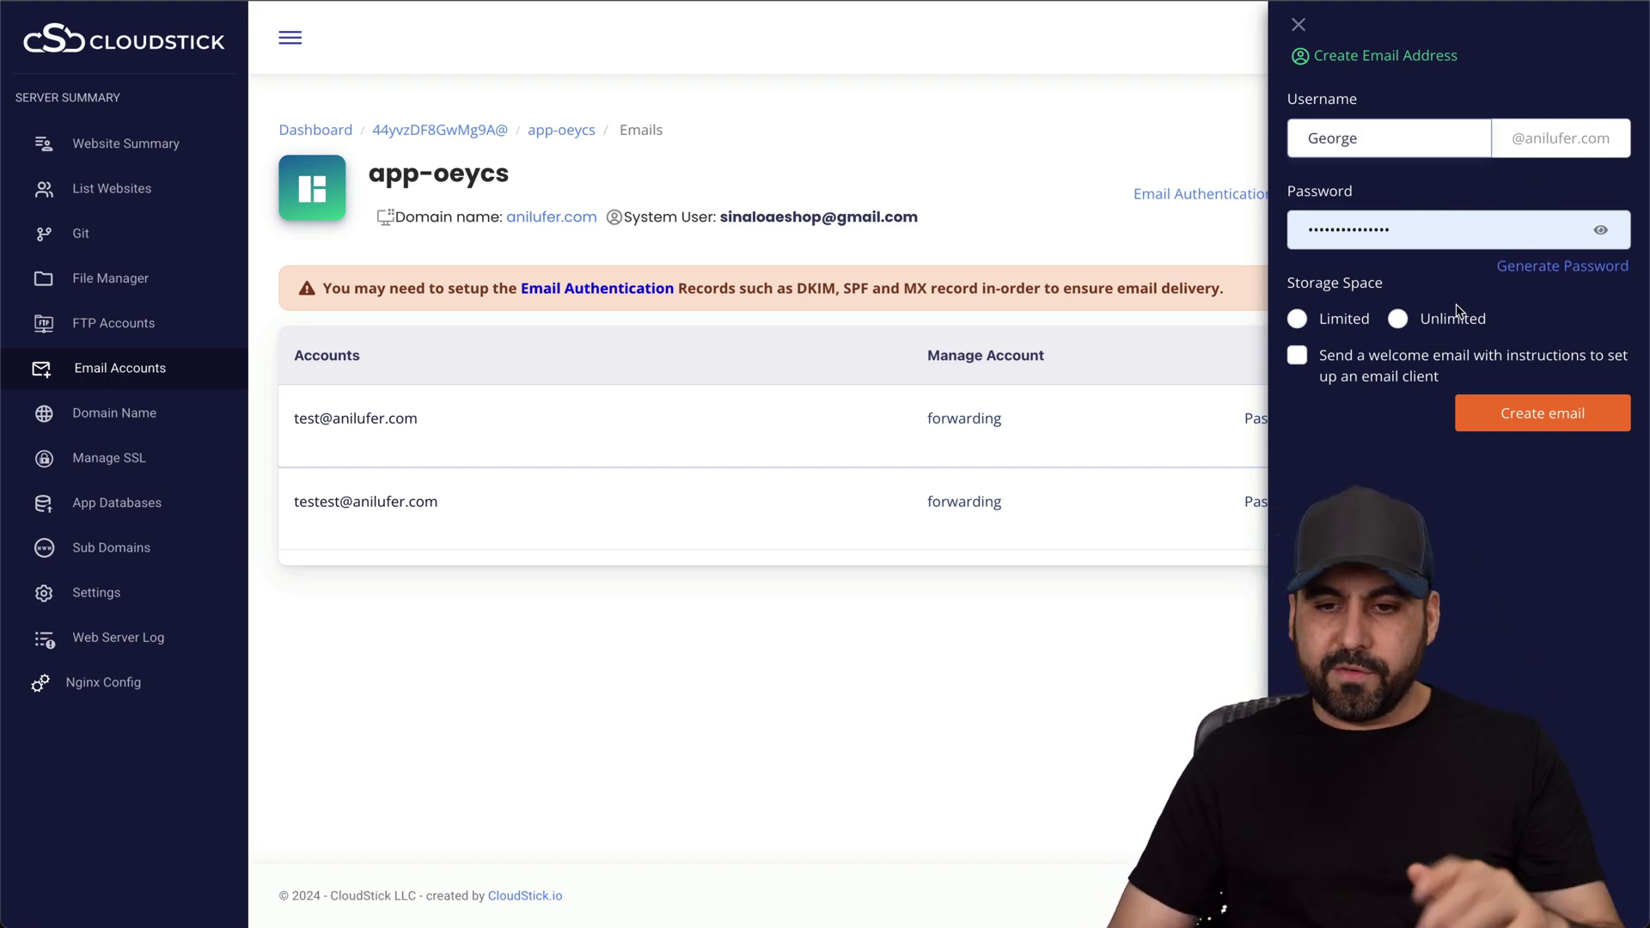
click(1295, 323)
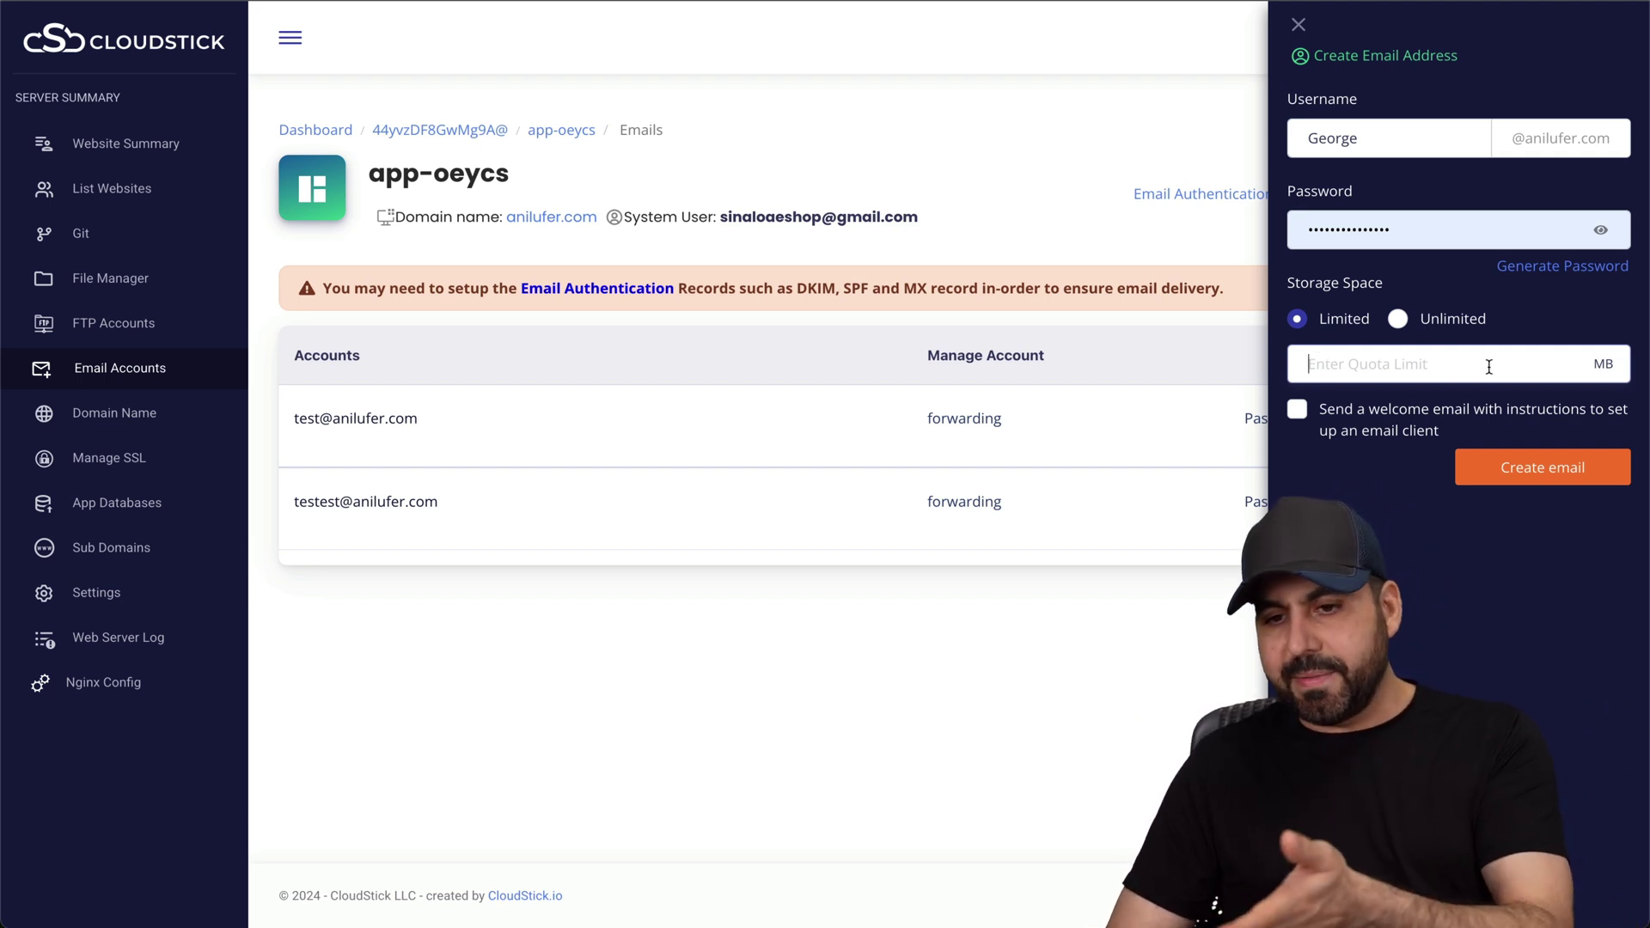
click(1398, 320)
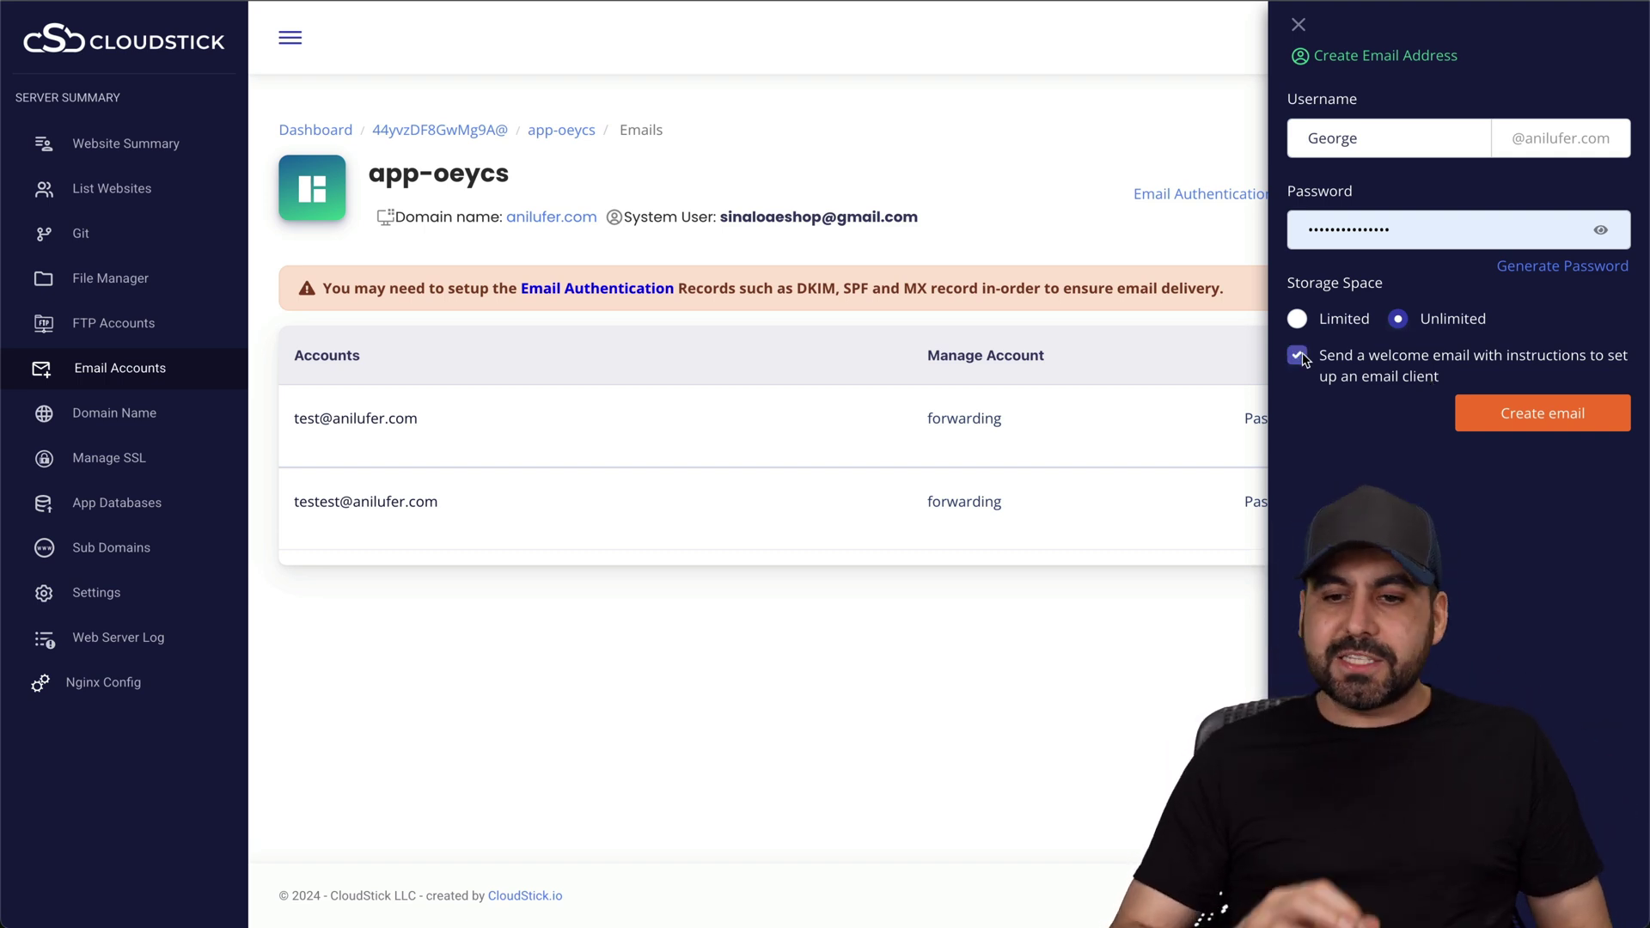
click(1500, 421)
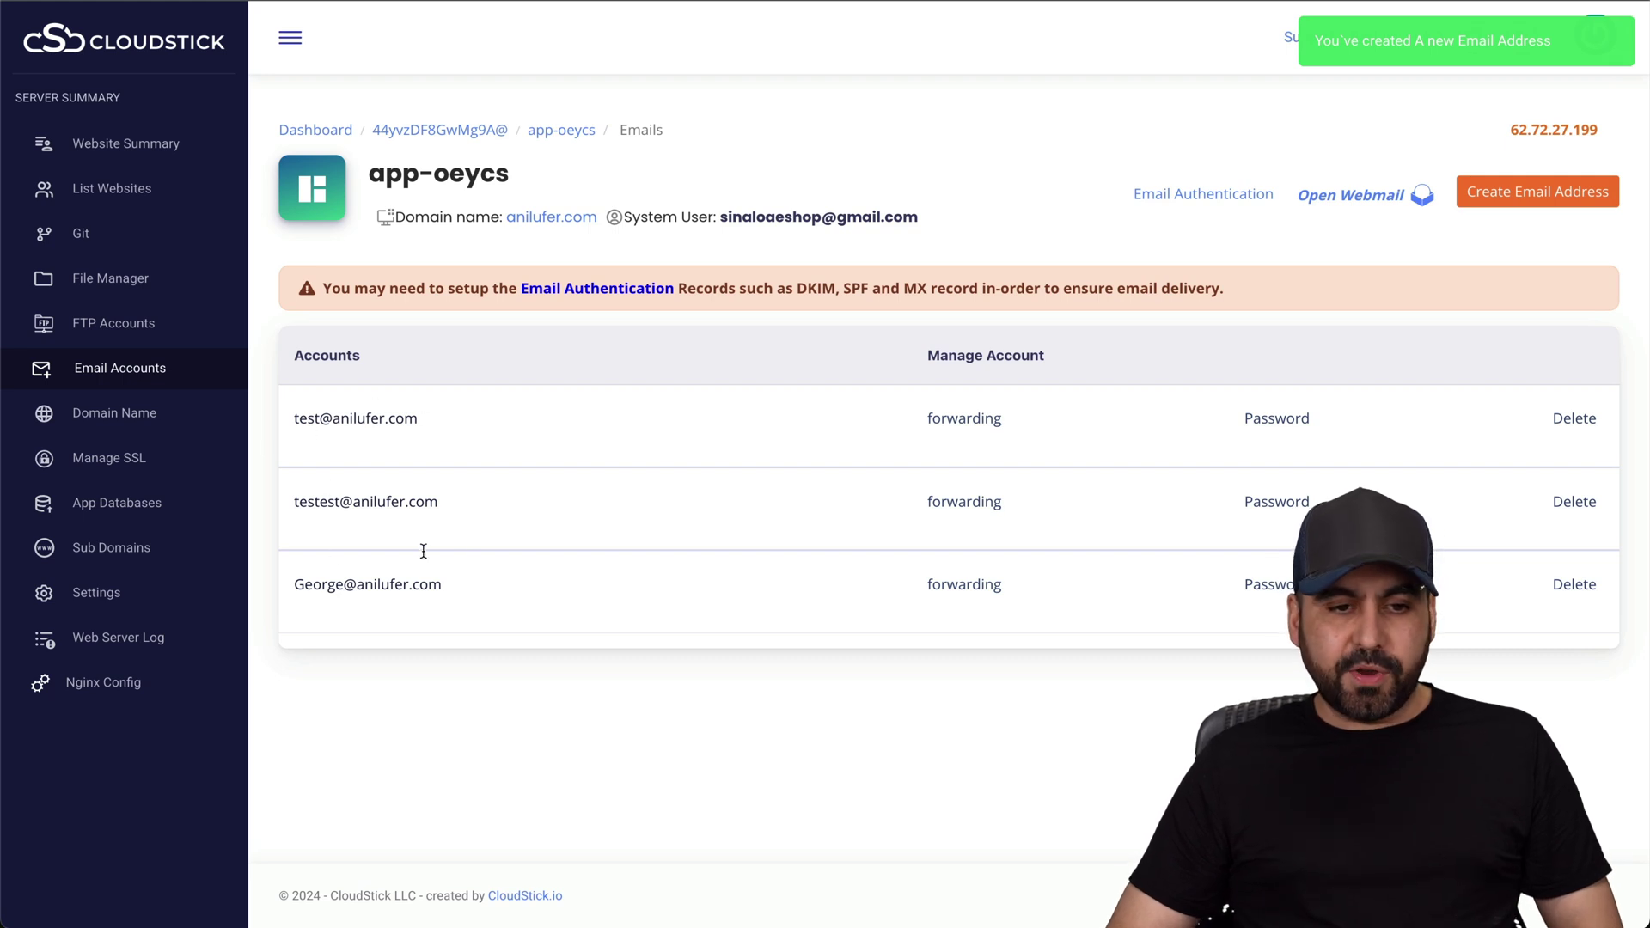
Launch the domain's webmail and bring the signed-in Roundcube inbox window forward
click(1341, 198)
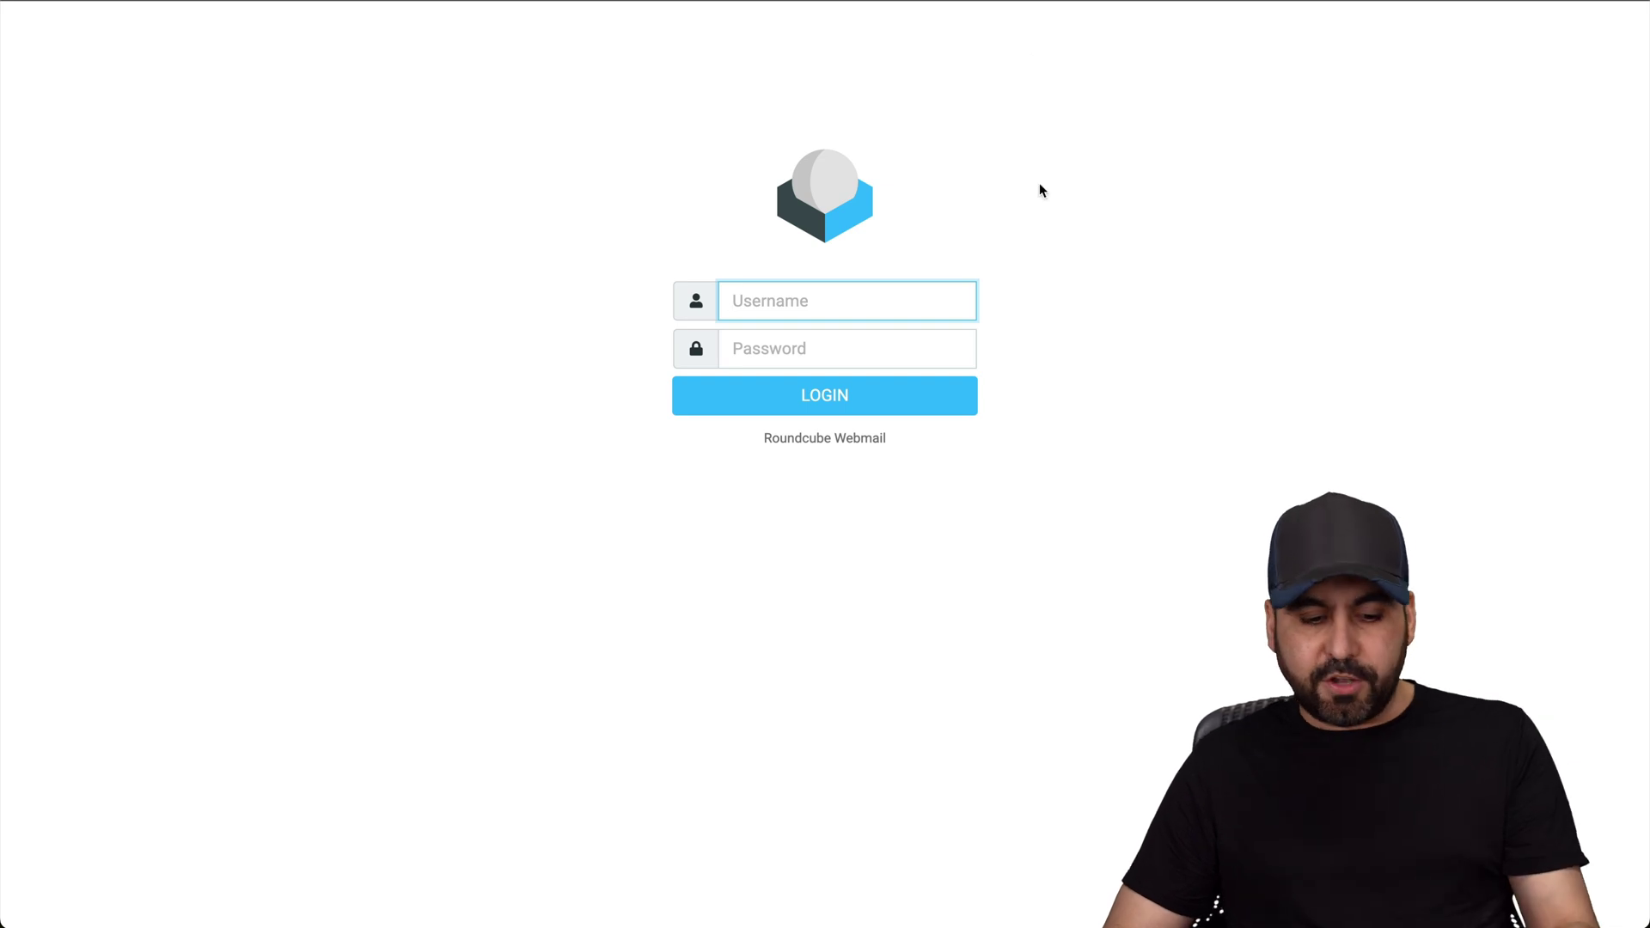
key(ctrl+Up)
click(287, 338)
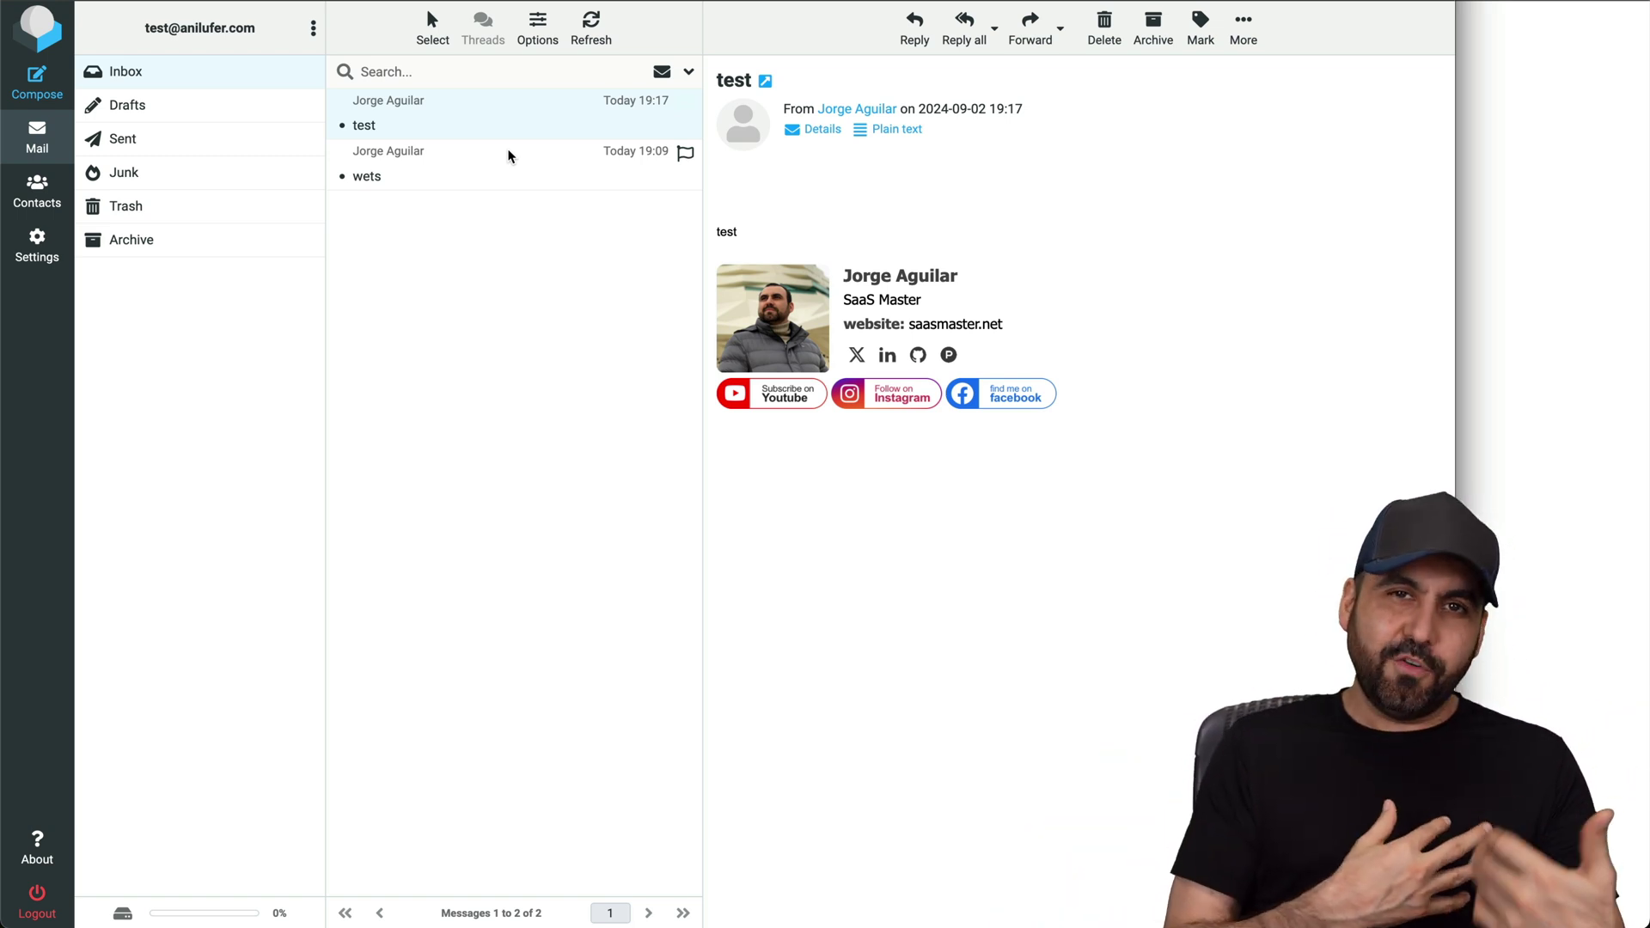
Highlight the account name in the Roundcube header, then clear the highlight
drag(140, 35, 260, 35)
click(486, 310)
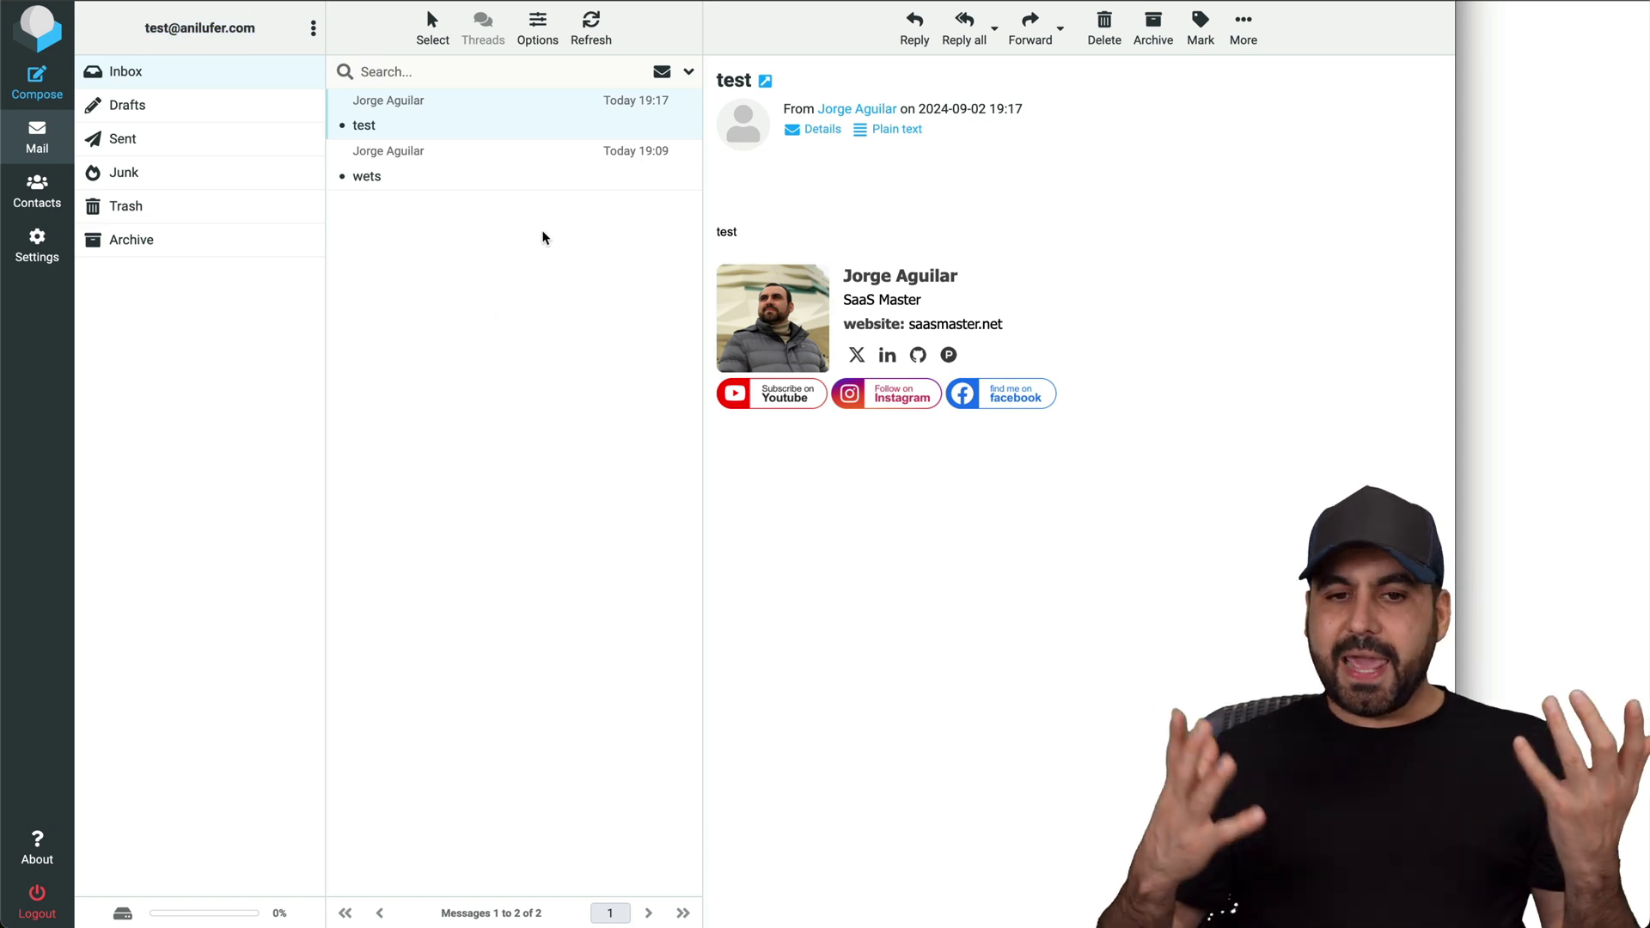